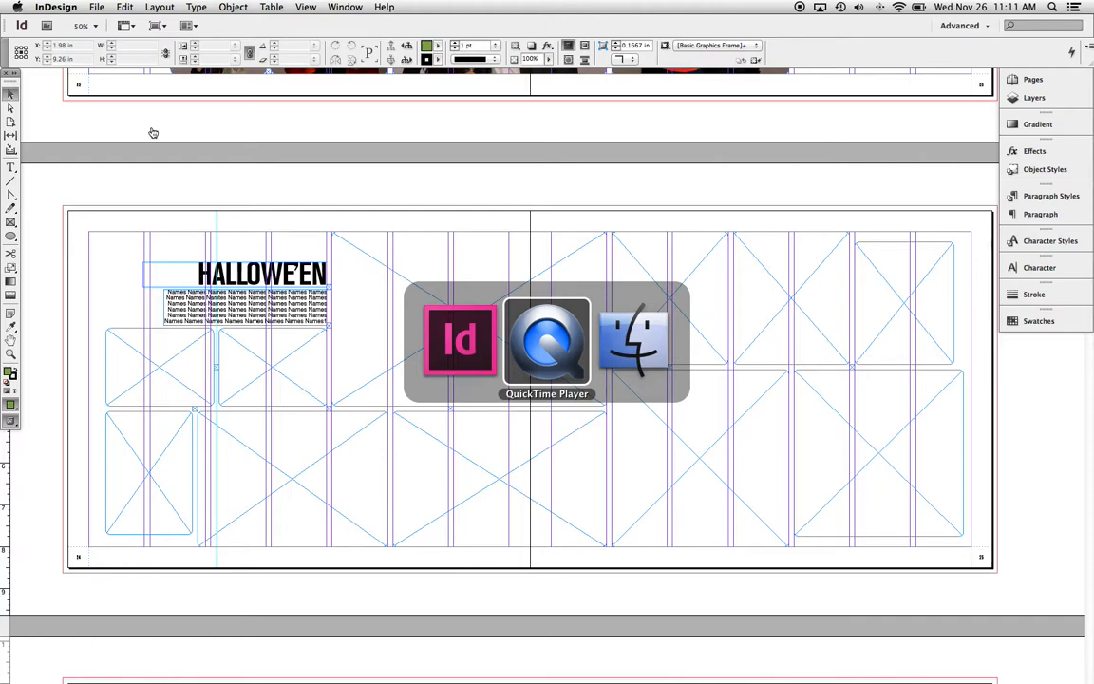
- Switch to Finder, shift the Hallowe'en photo folder window down from the screen's upper edge, and return to InDesign
key("super+Tab")
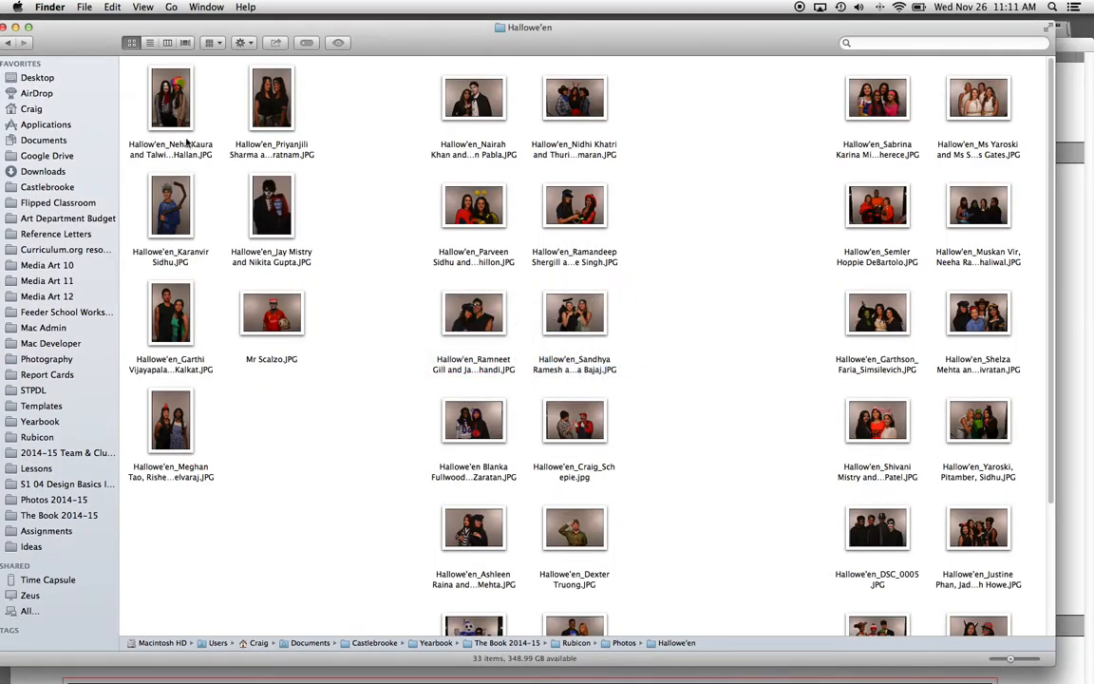
left_click_drag(388, 40, 674, 304)
left_click(649, 188)
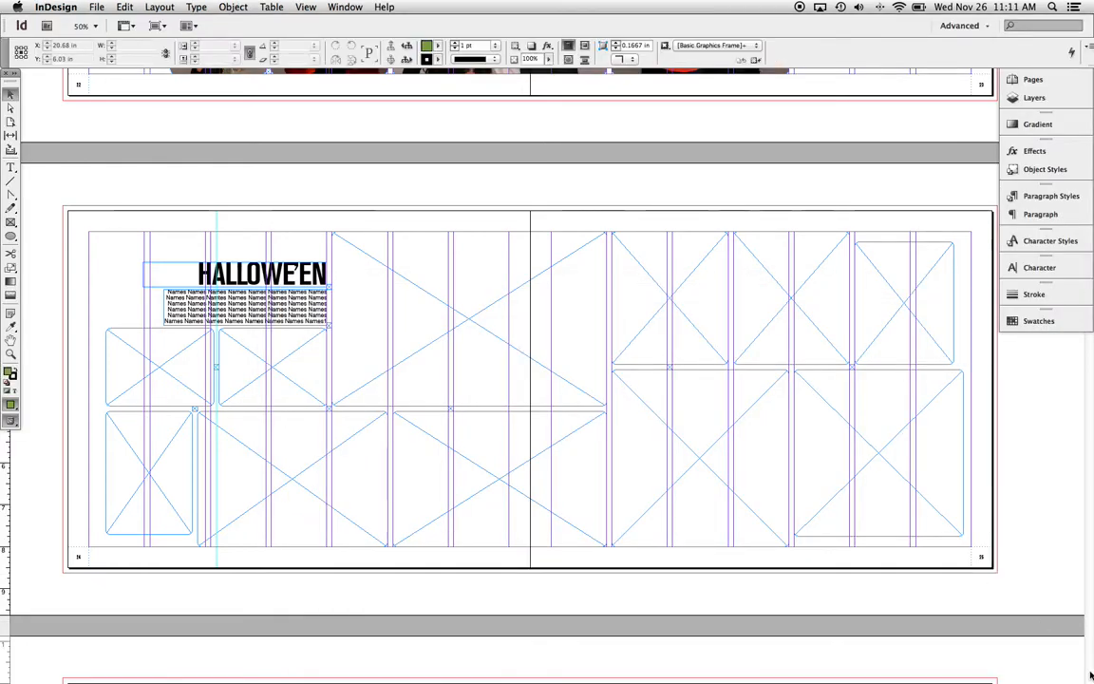
- Hide the InDesign panels and shrink the document window so the photo folder window shows beside it
key("Tab")
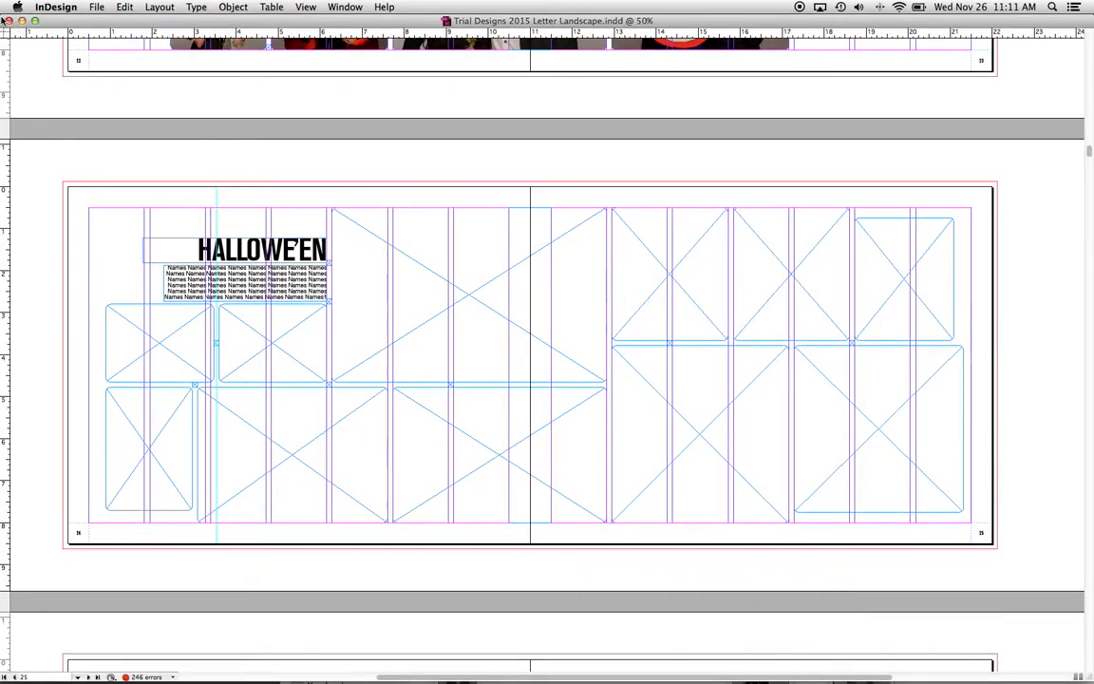
left_click(36, 19)
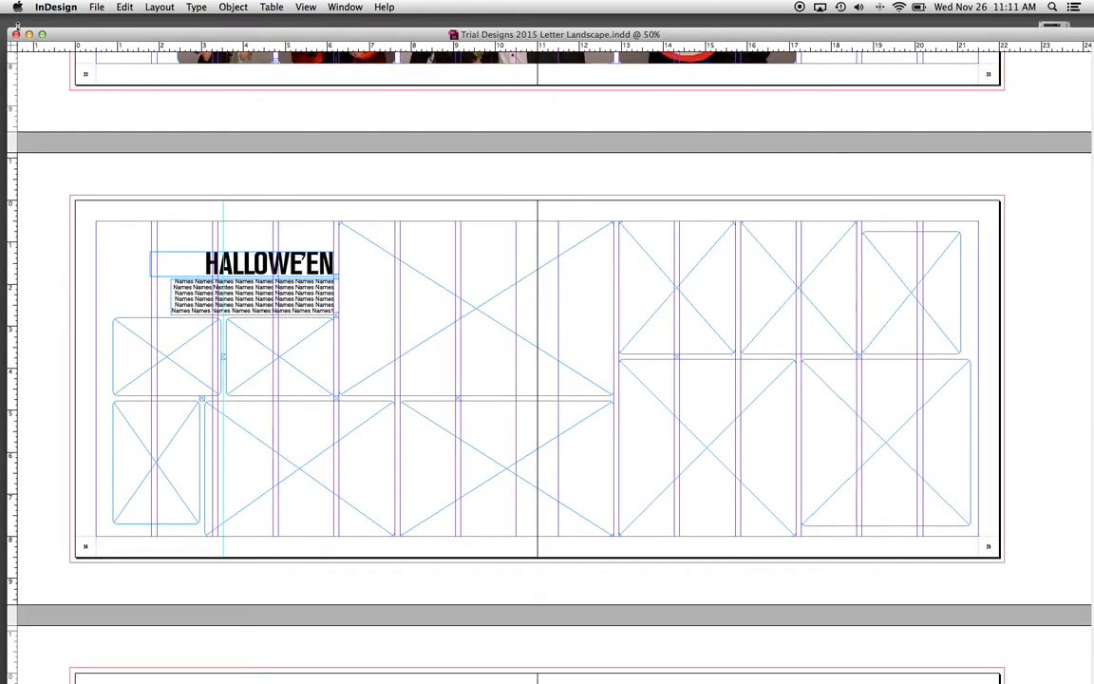
left_click_drag(8, 26, 198, 146)
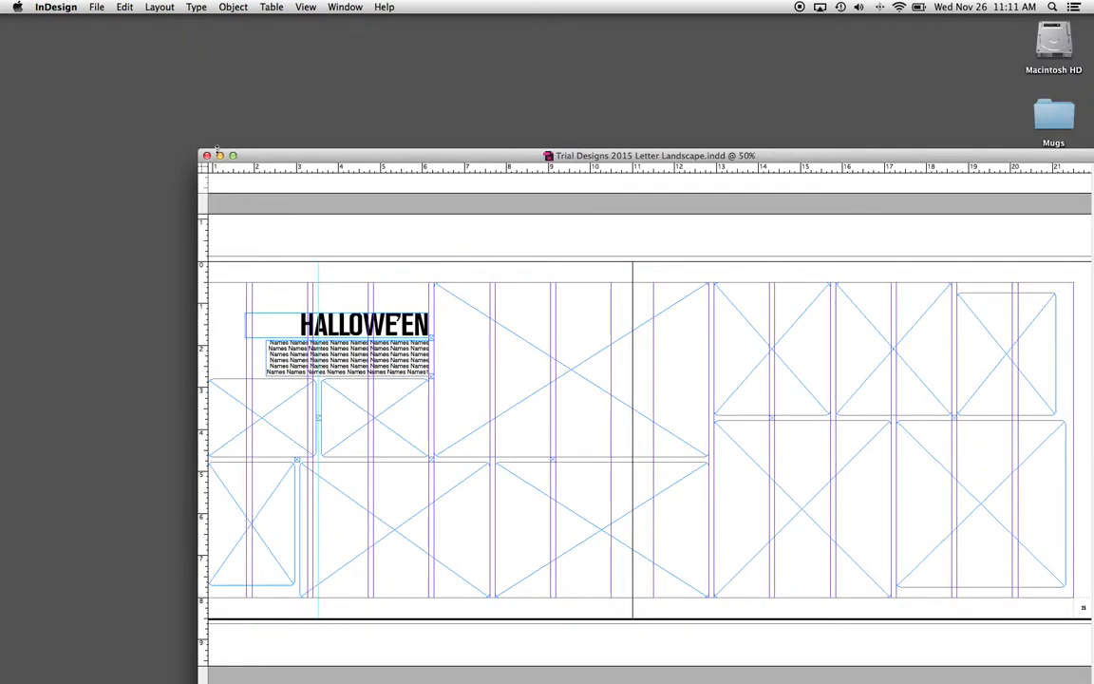
left_click_drag(272, 155, 111, 49)
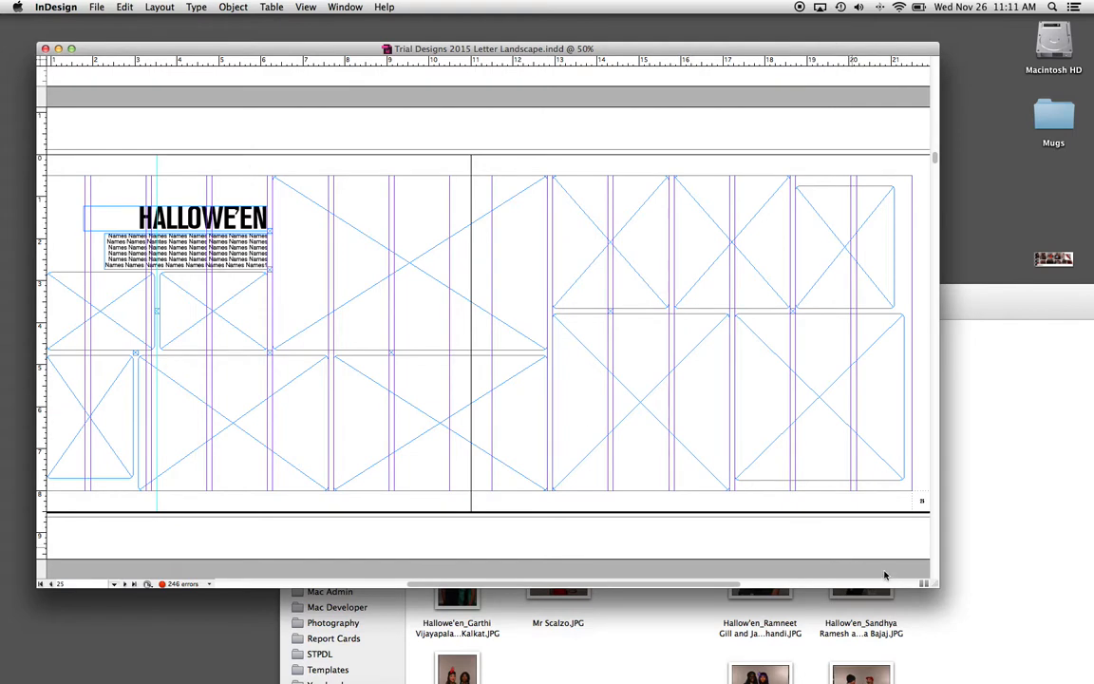
left_click_drag(937, 586, 888, 628)
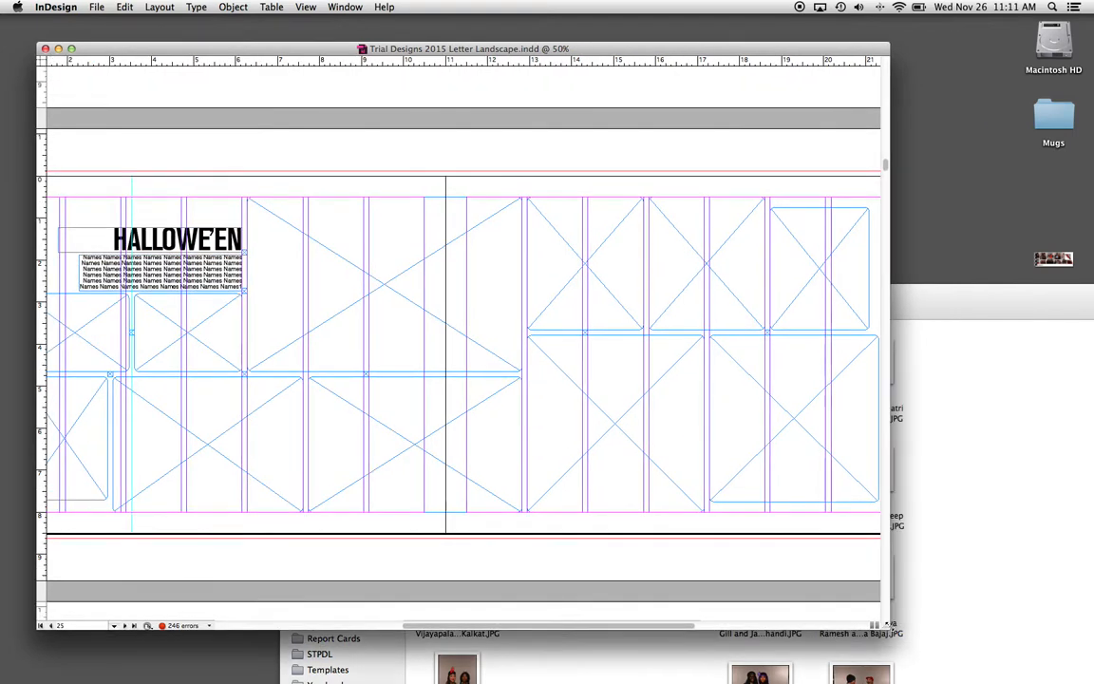
- Reposition the Hallowe'en folder window behind the layout so its photos stay accessible, and bring the spread's first page into view
left_click_drag(902, 295, 809, 101)
left_click(411, 76)
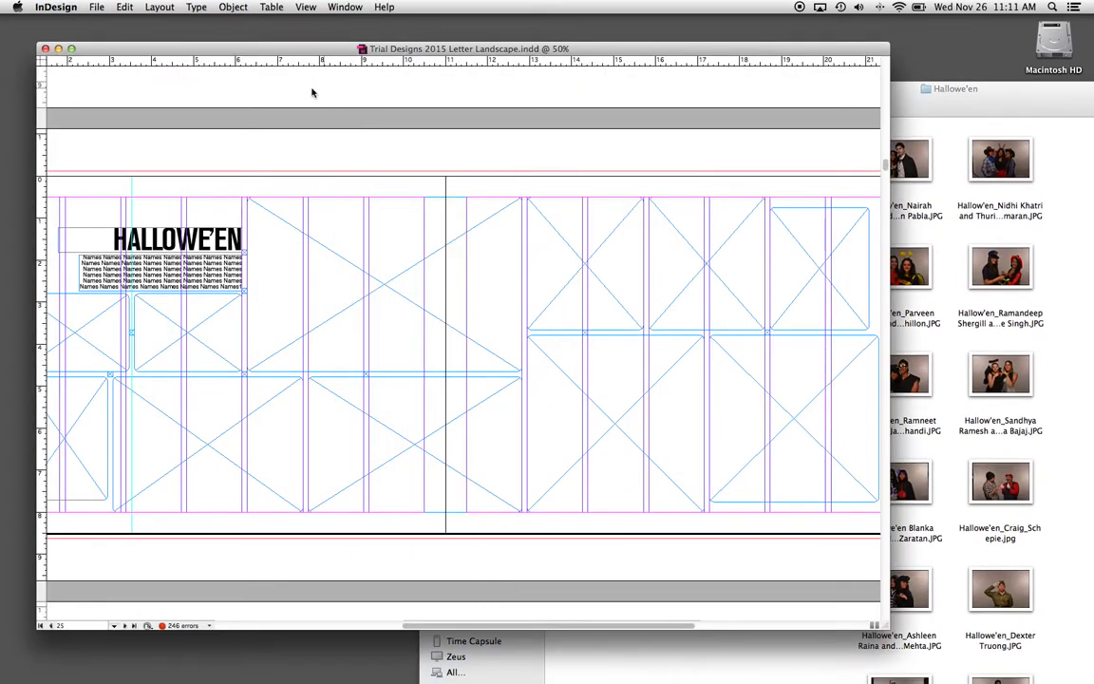
left_click_drag(173, 144, 240, 135)
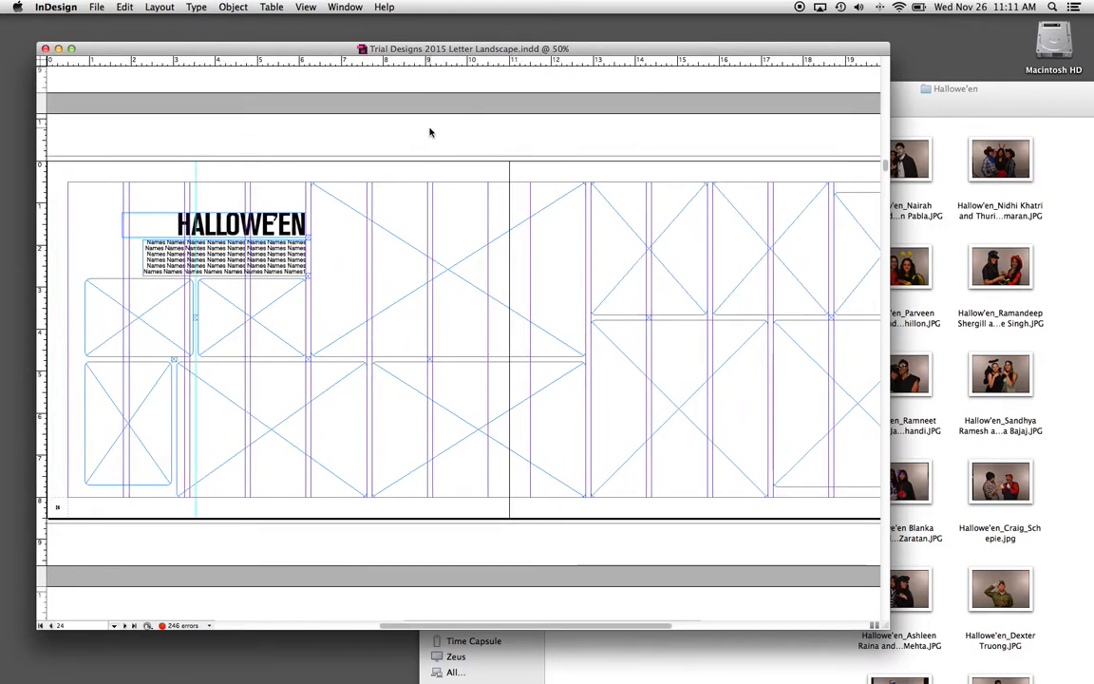
left_click(928, 106)
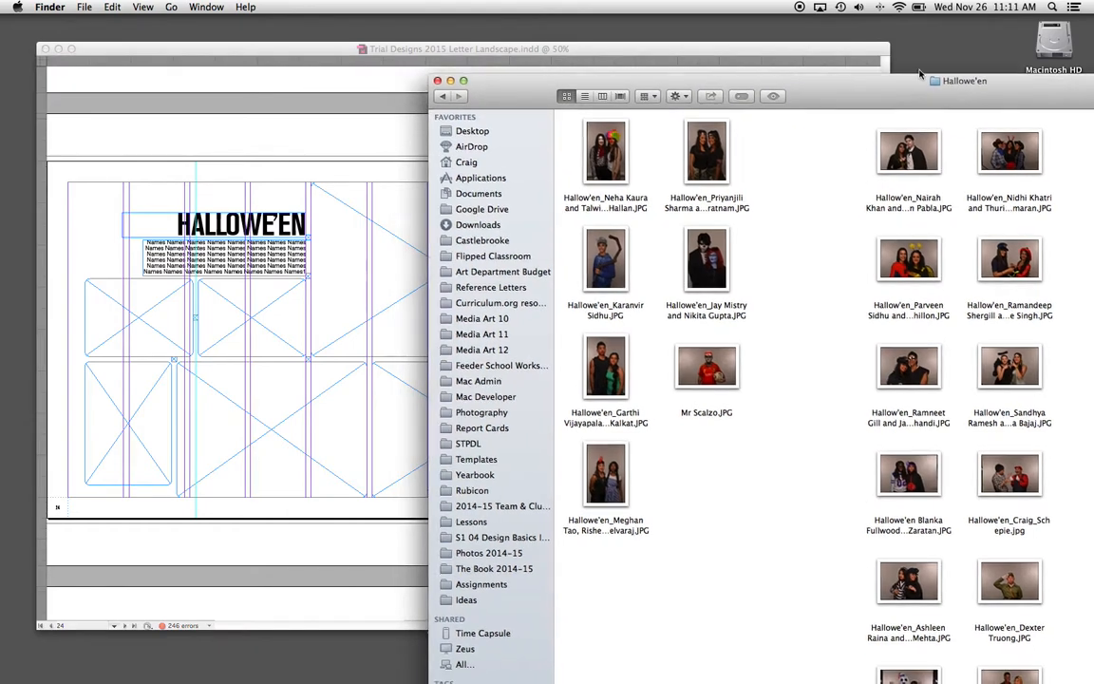
left_click_drag(925, 103, 944, 102)
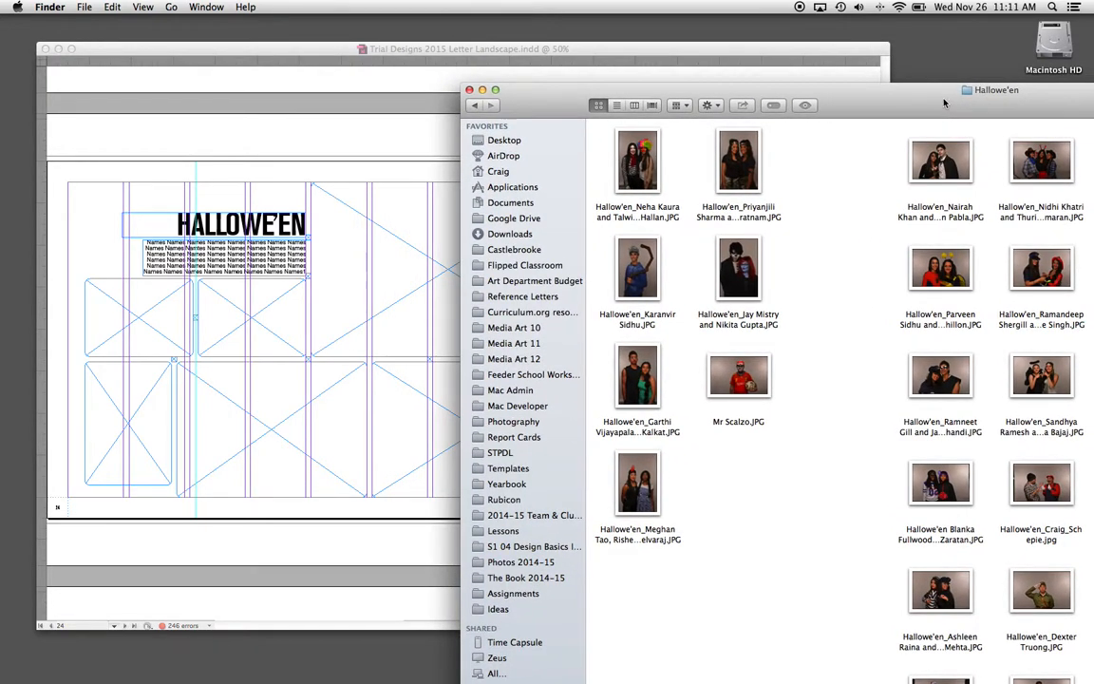
left_click_drag(584, 101, 466, 32)
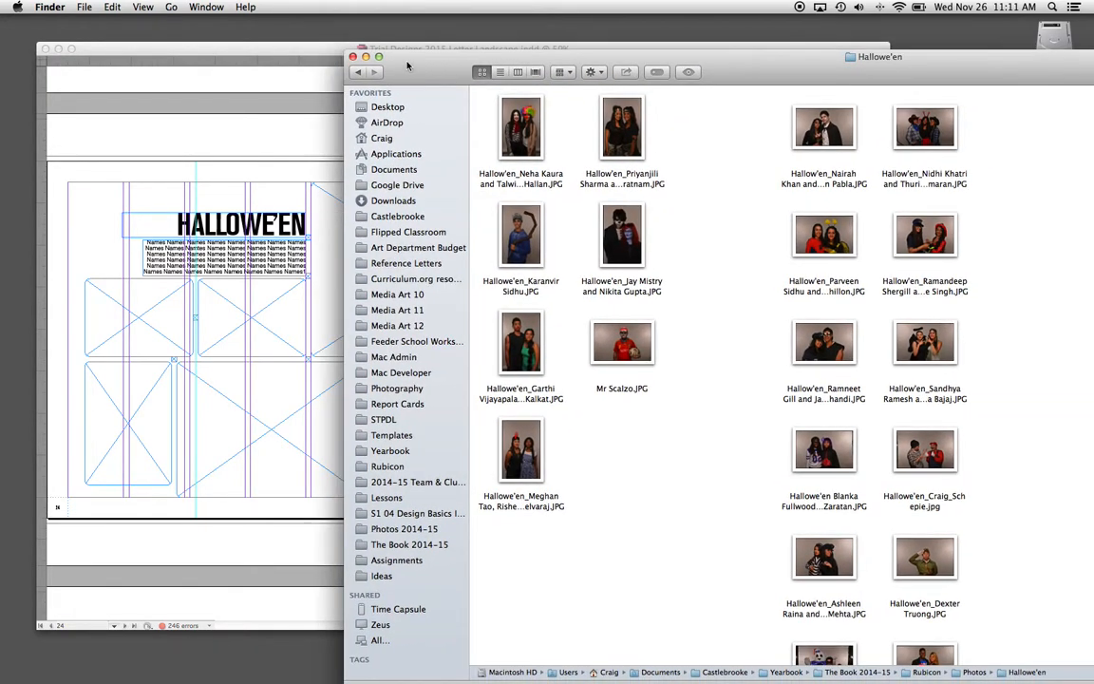
- Switch between the layout and the Hallowe'en folder, moving the folder window until more photo columns are on screen
left_click(282, 74)
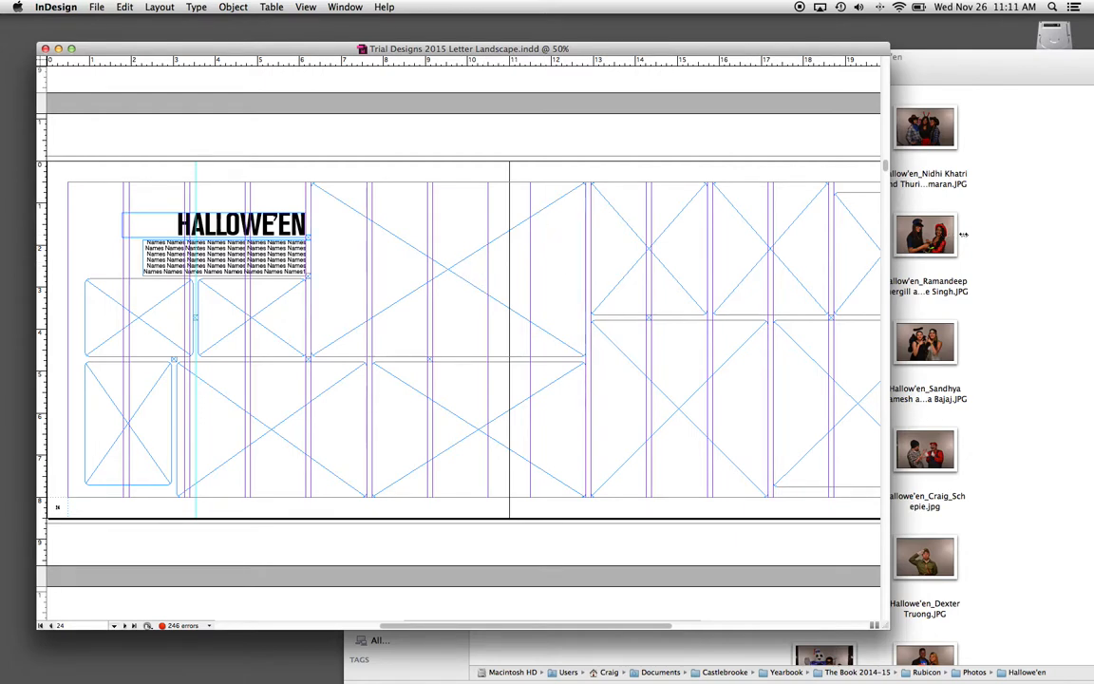
left_click(1004, 236)
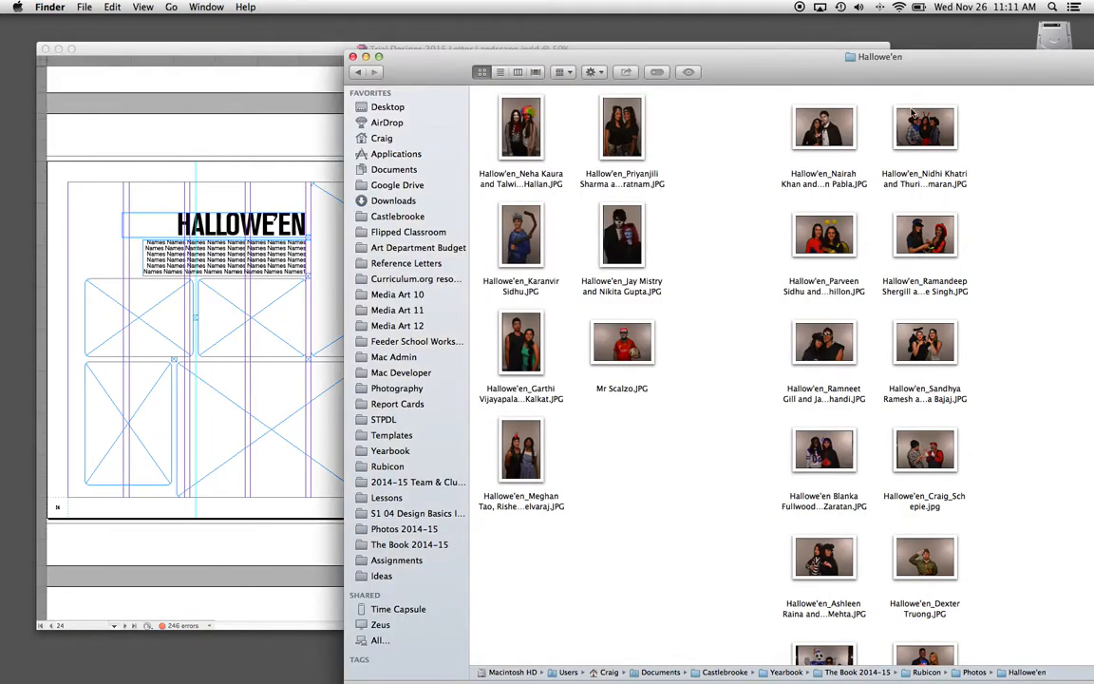
double_click(895, 76)
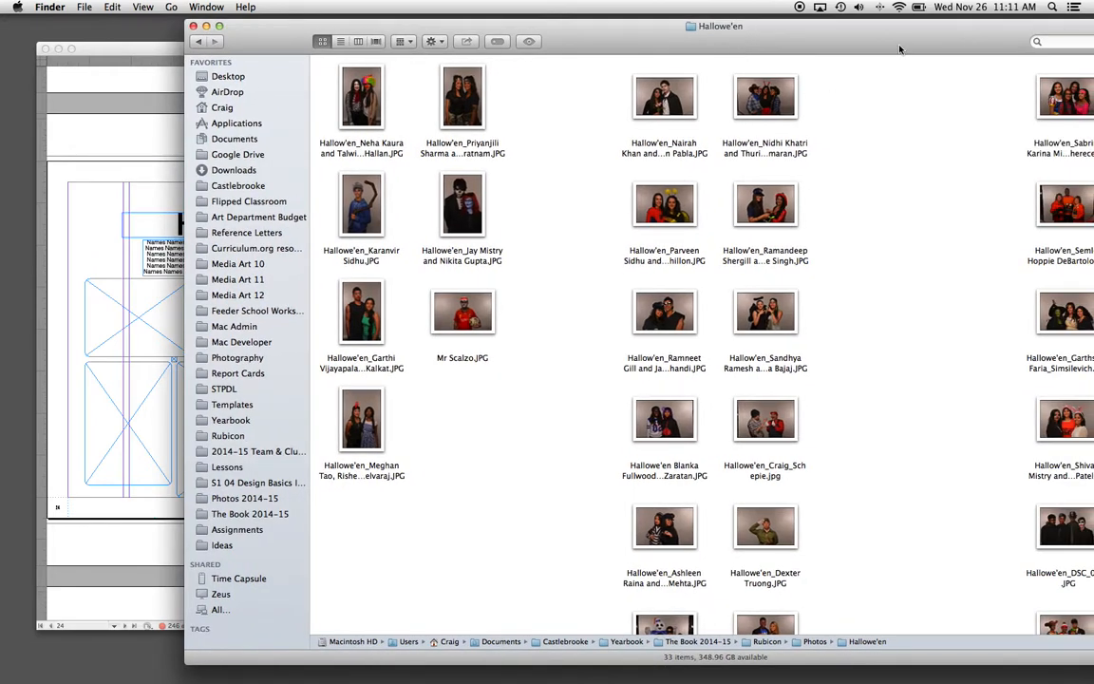
left_click_drag(899, 48, 767, 39)
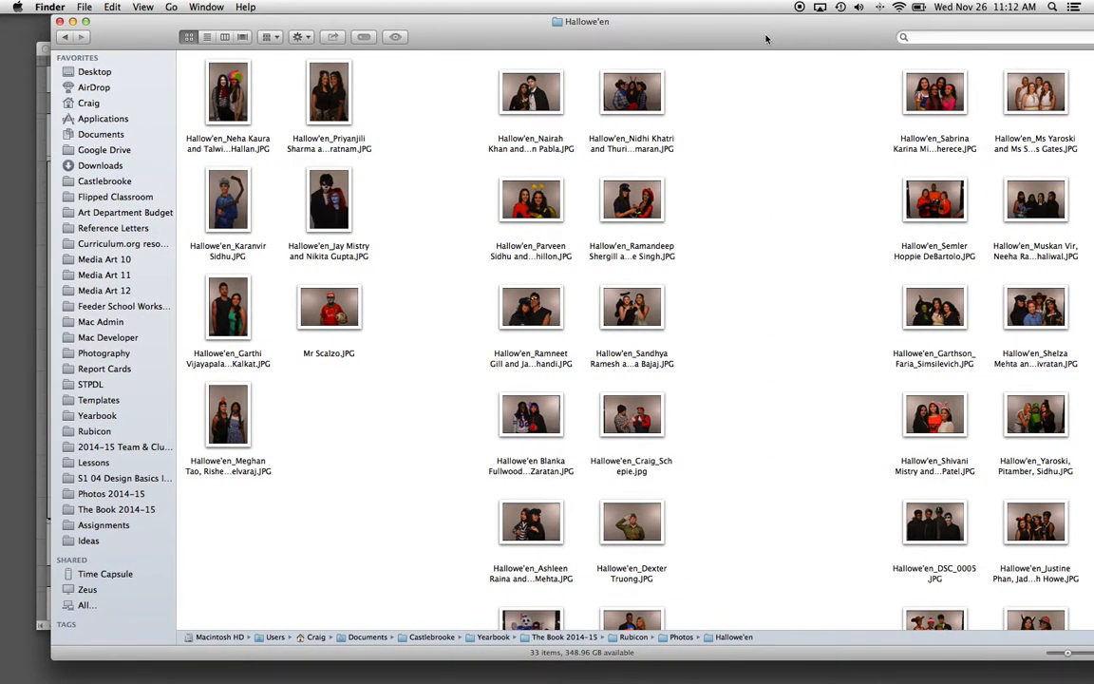
double_click(766, 38)
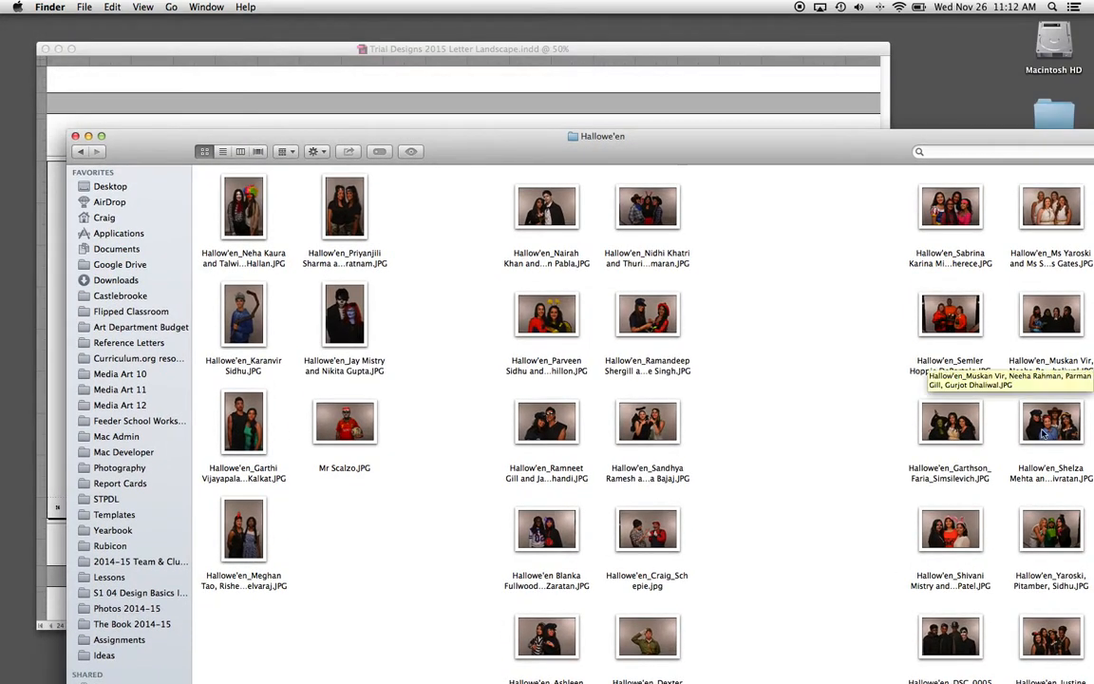
- Bring the document window forward beside the folder and place the four-person police and pirate costume photo into the large central frame
left_click(1049, 434)
left_click_drag(582, 47, 548, 25)
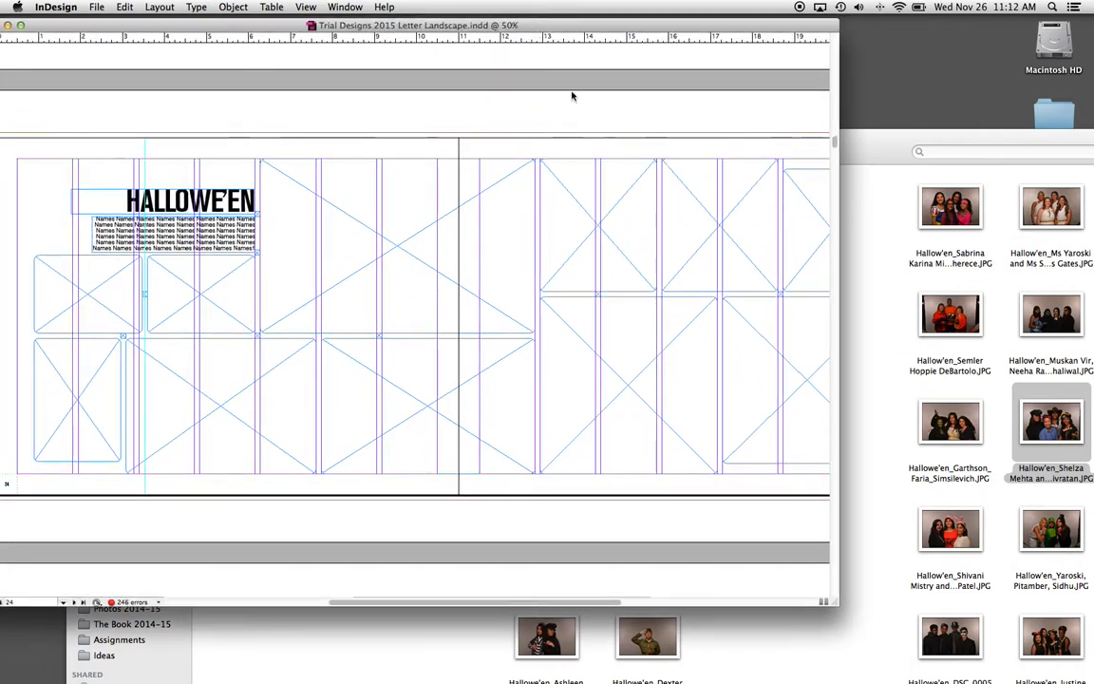
left_click_drag(789, 397, 380, 269)
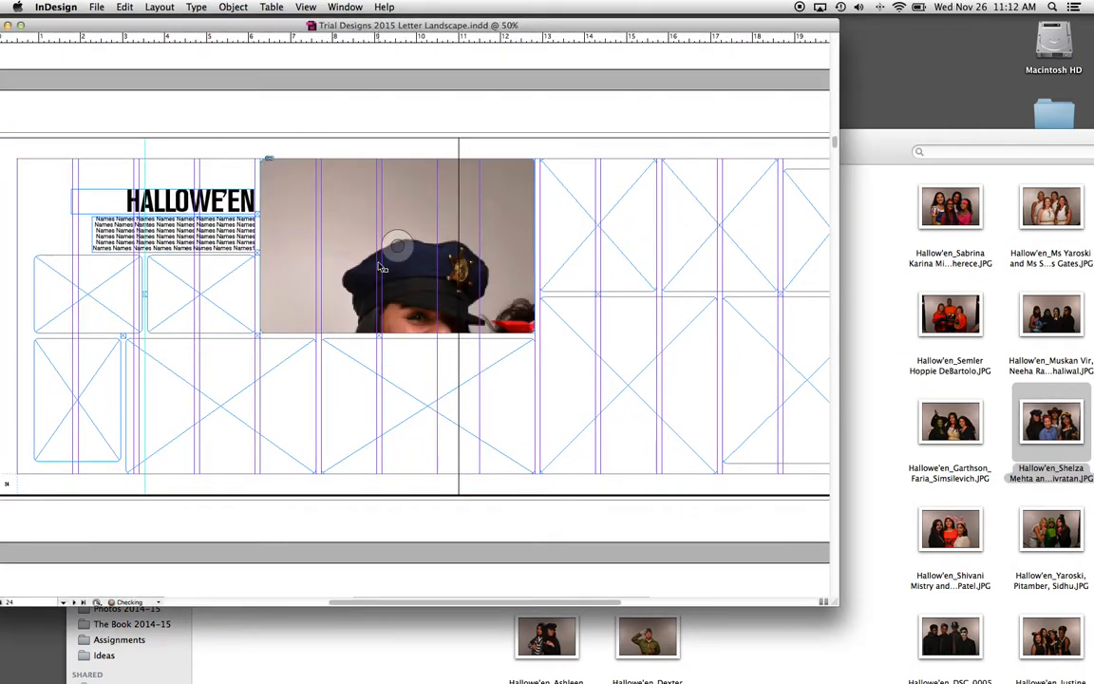
- Restore the panels, select the placed photo inside its frame with the Direct Selection tool, and apply Fit Content Proportionally
left_click(375, 273)
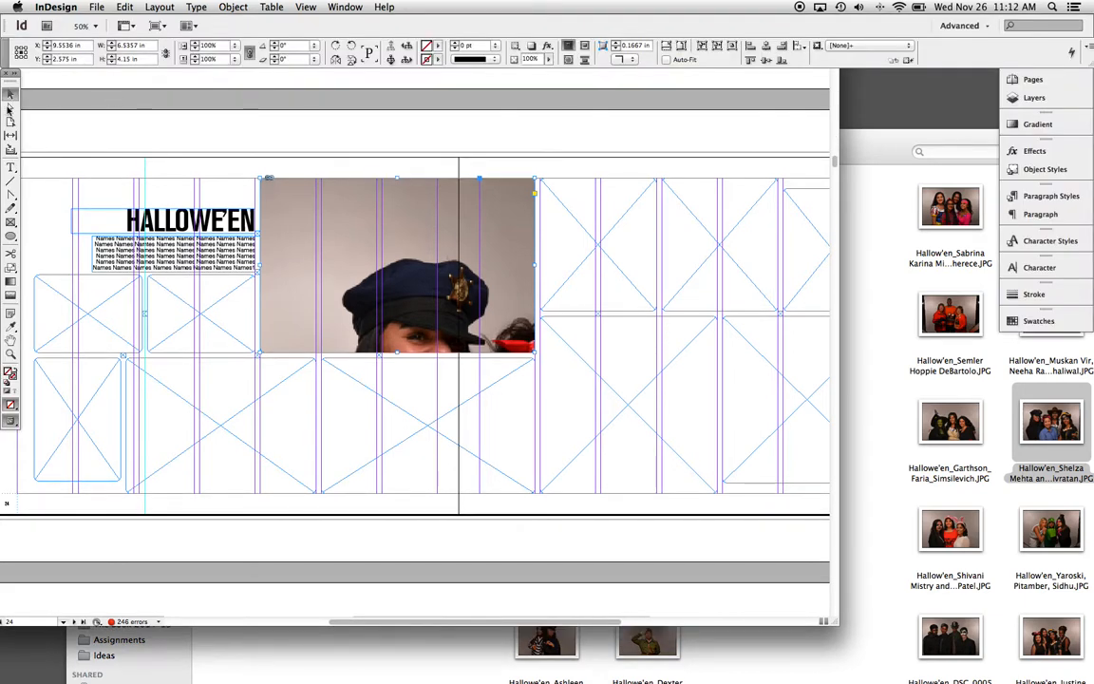
left_click(9, 108)
left_click(291, 228)
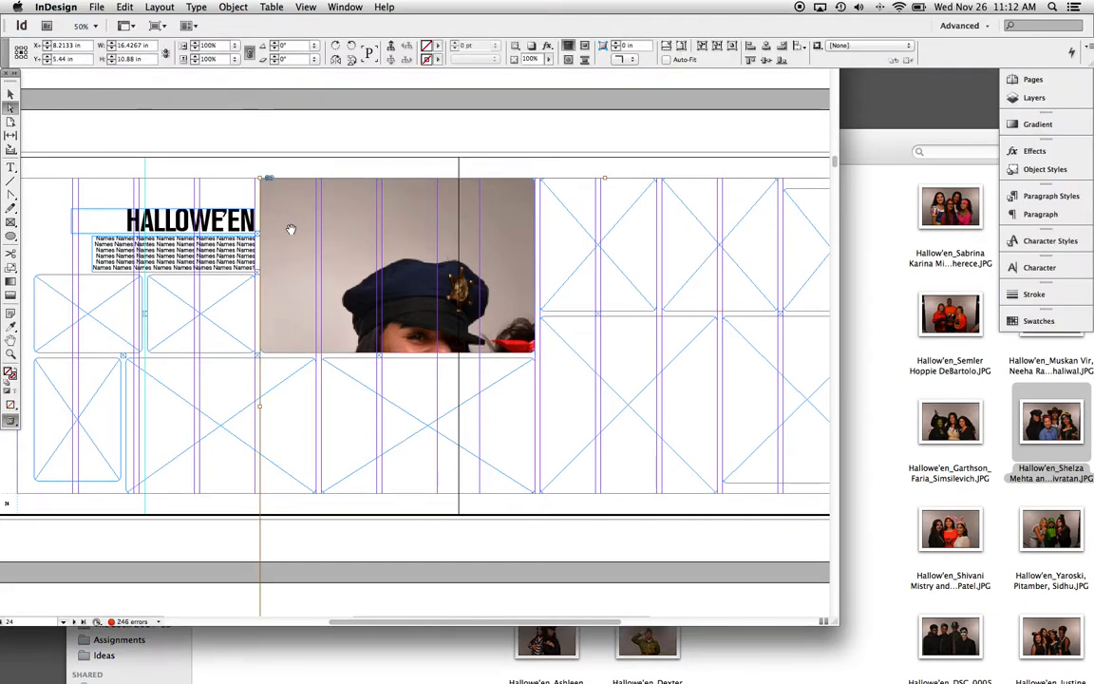
right_click(290, 225)
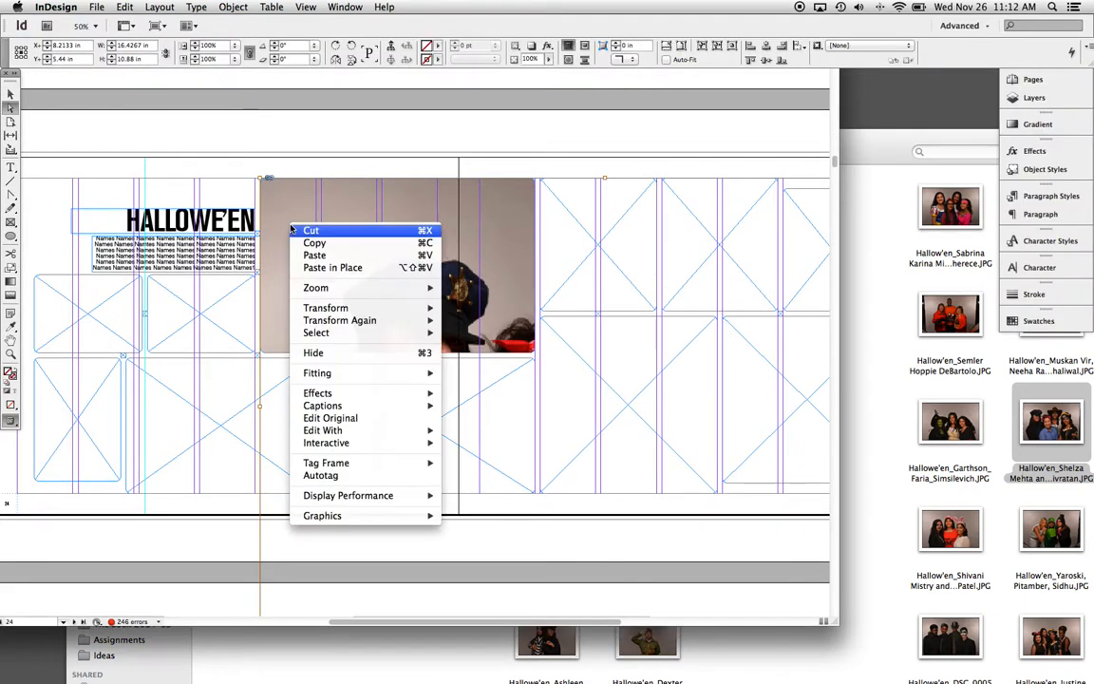
mouse_move(364, 376)
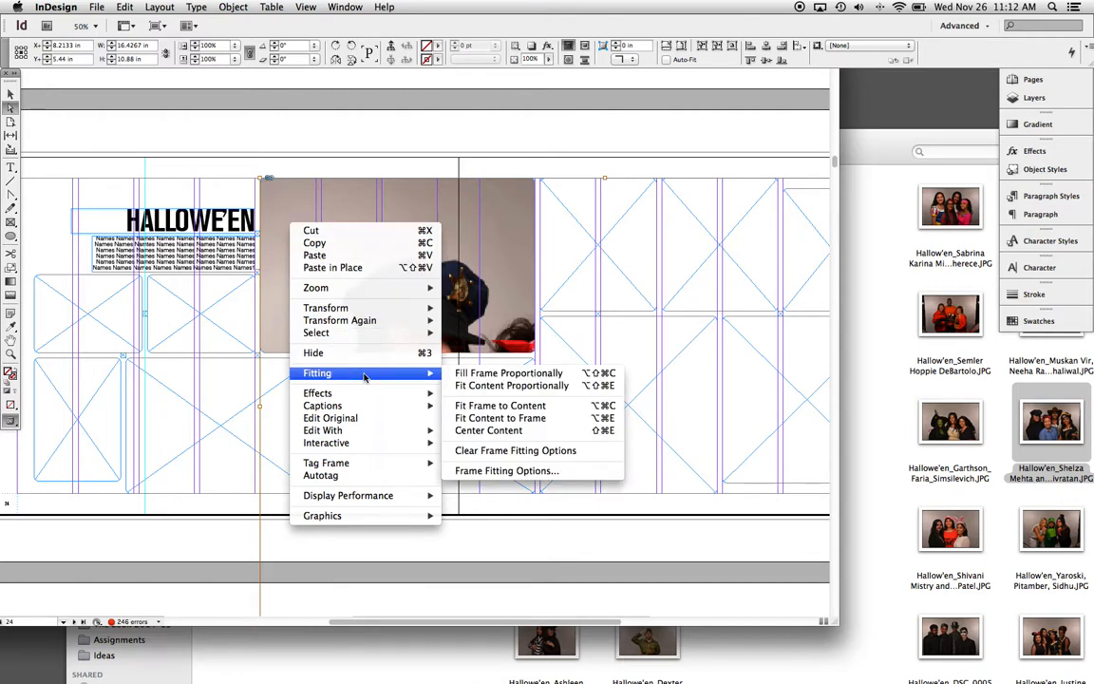
left_click(514, 386)
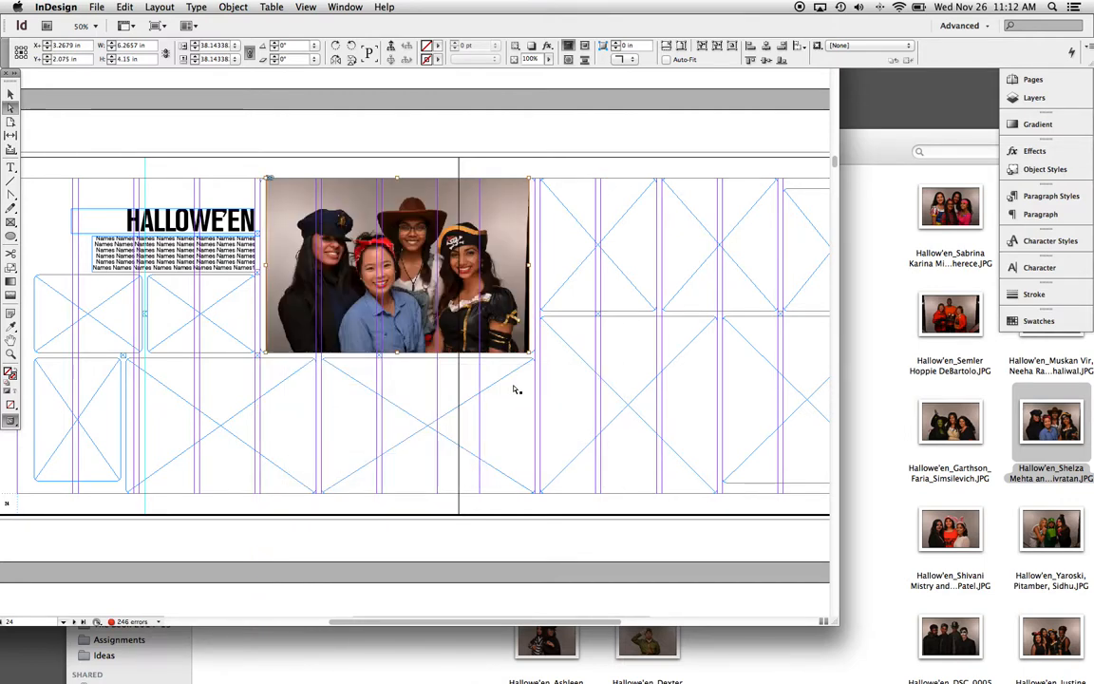
- Enlarge the four-person photo to about 48% and position it to fill the large frame, checking the crop in Preview mode
left_click_drag(400, 254, 379, 246)
left_click_drag(510, 344, 558, 381)
left_click_drag(494, 297, 490, 292)
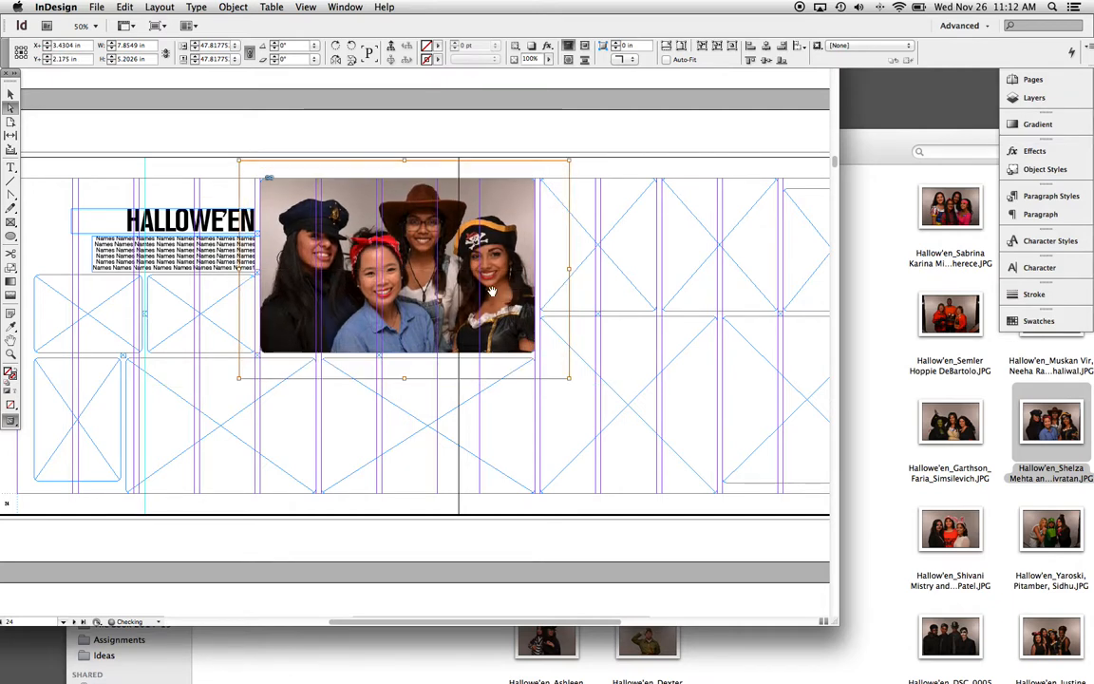
key("w")
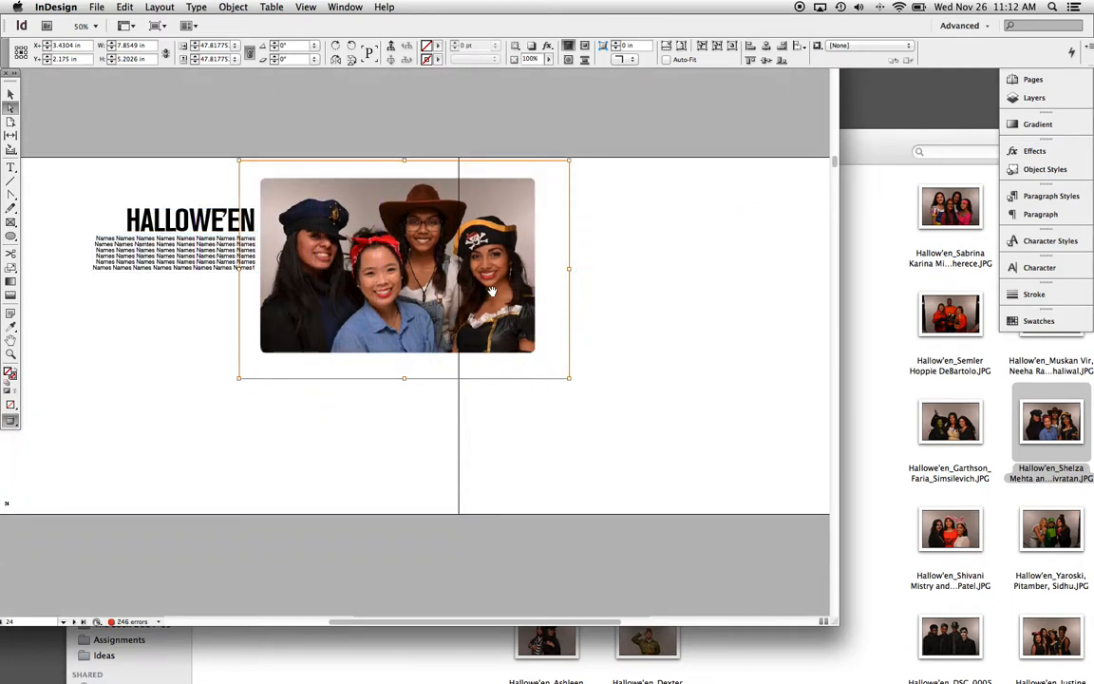
key("w")
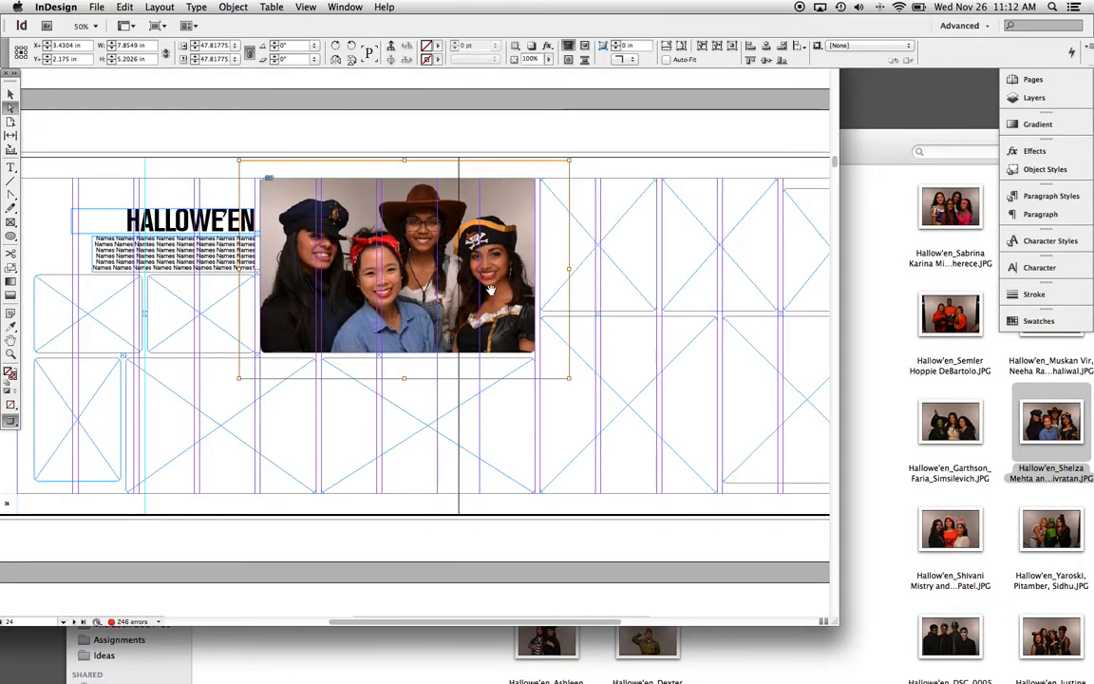
left_click(558, 147)
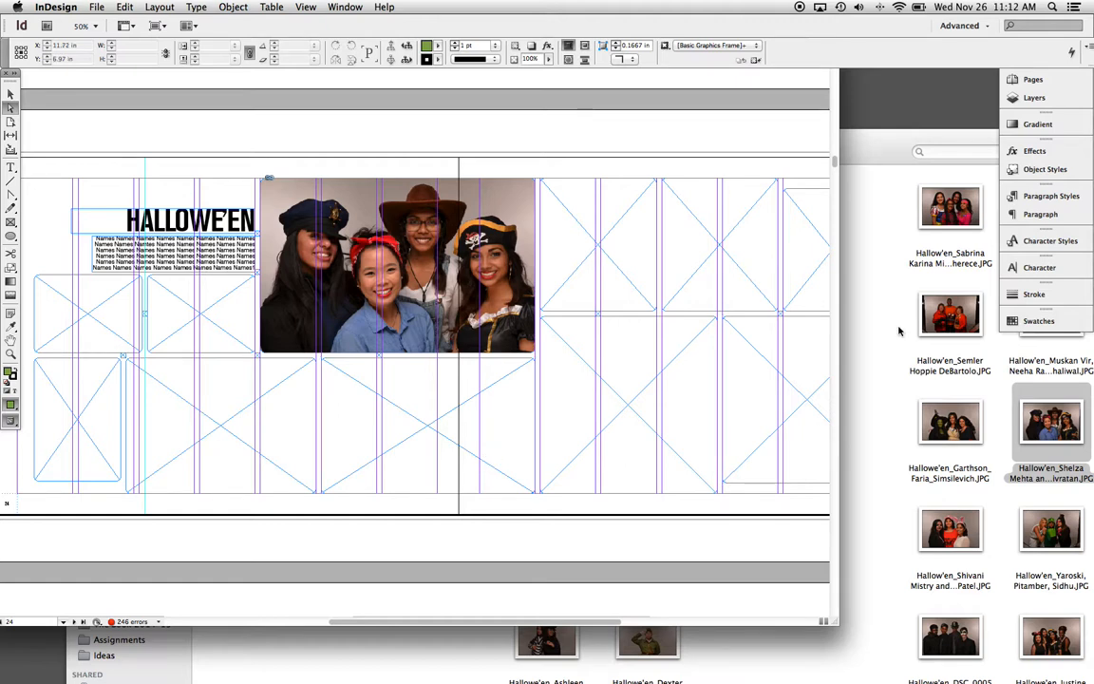
- Place the photo of three people in orange into the frame below, fit it proportionally, and enlarge it to about 44% to fill the frame
left_click_drag(957, 333, 457, 422)
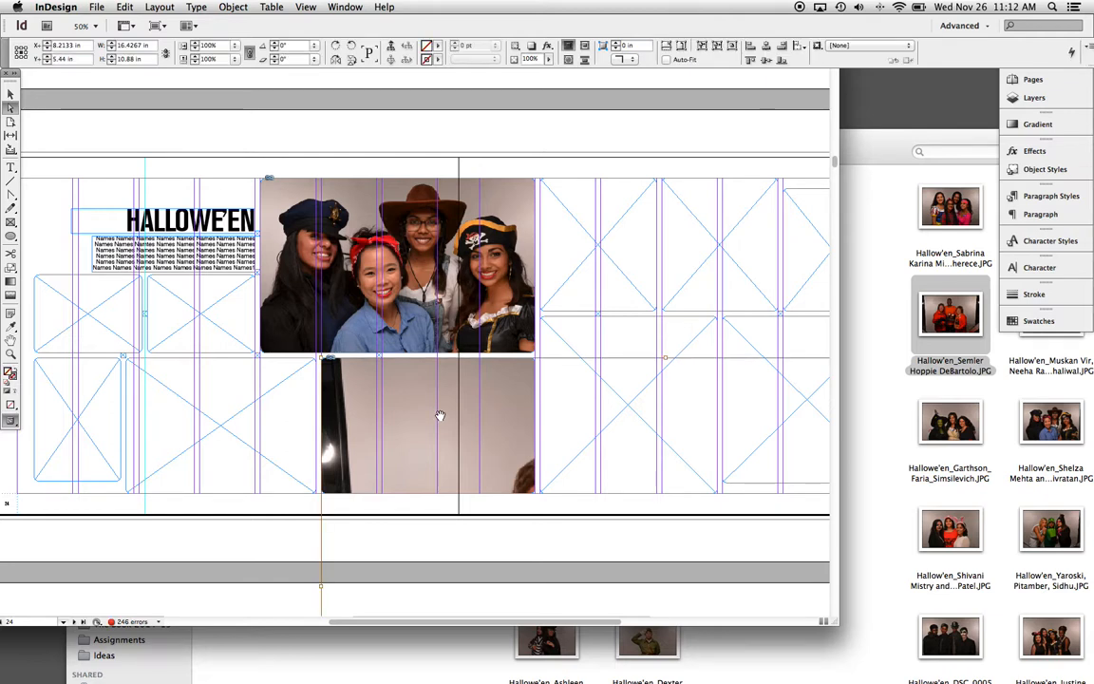
key("super+alt+shift+e")
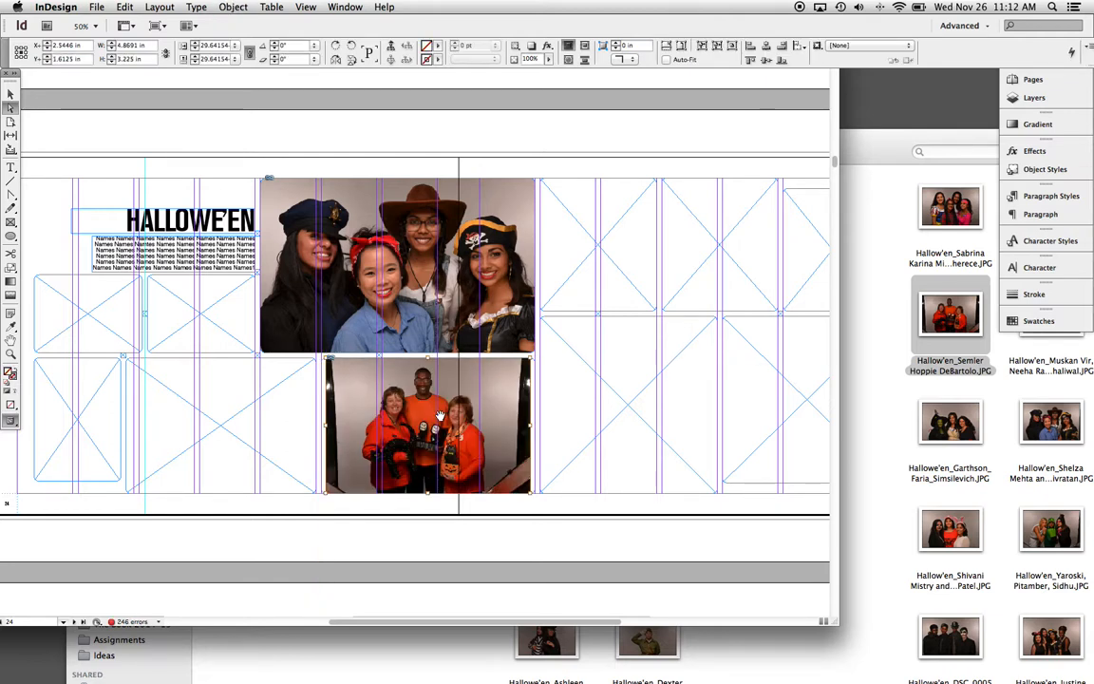
left_click_drag(433, 415, 403, 406)
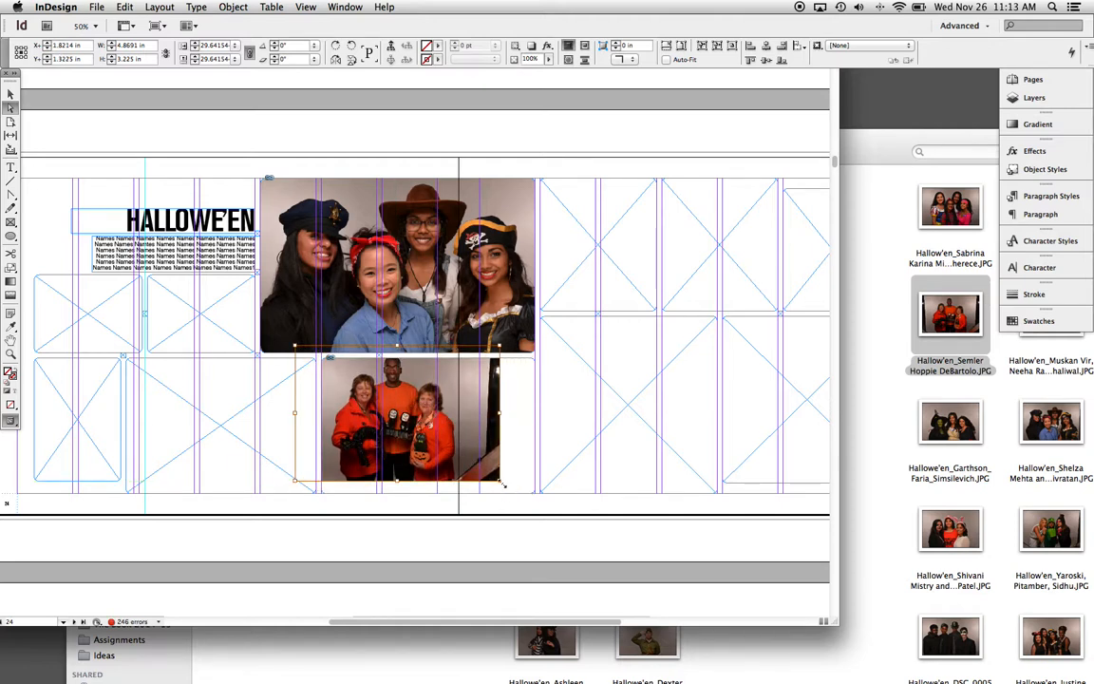
left_click_drag(502, 483, 595, 544)
left_click_drag(503, 452, 490, 449)
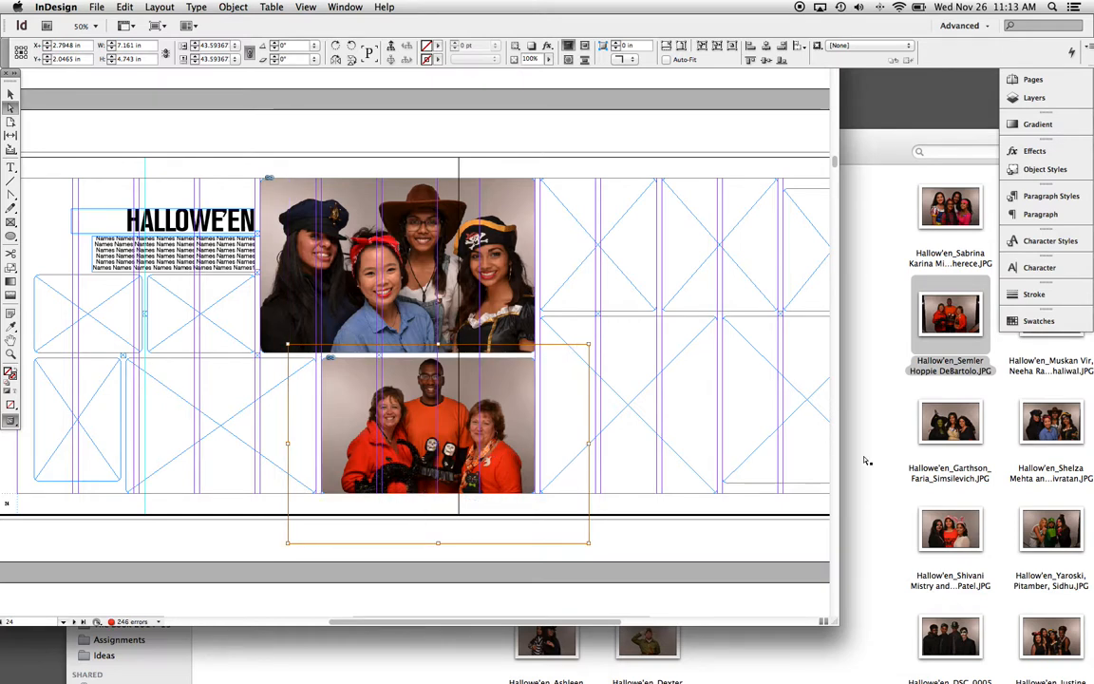
- Replace the orange-costume photo with the witch trio photo, reposition it within the frame, and check the spread in Preview mode
left_click_drag(954, 427, 456, 472)
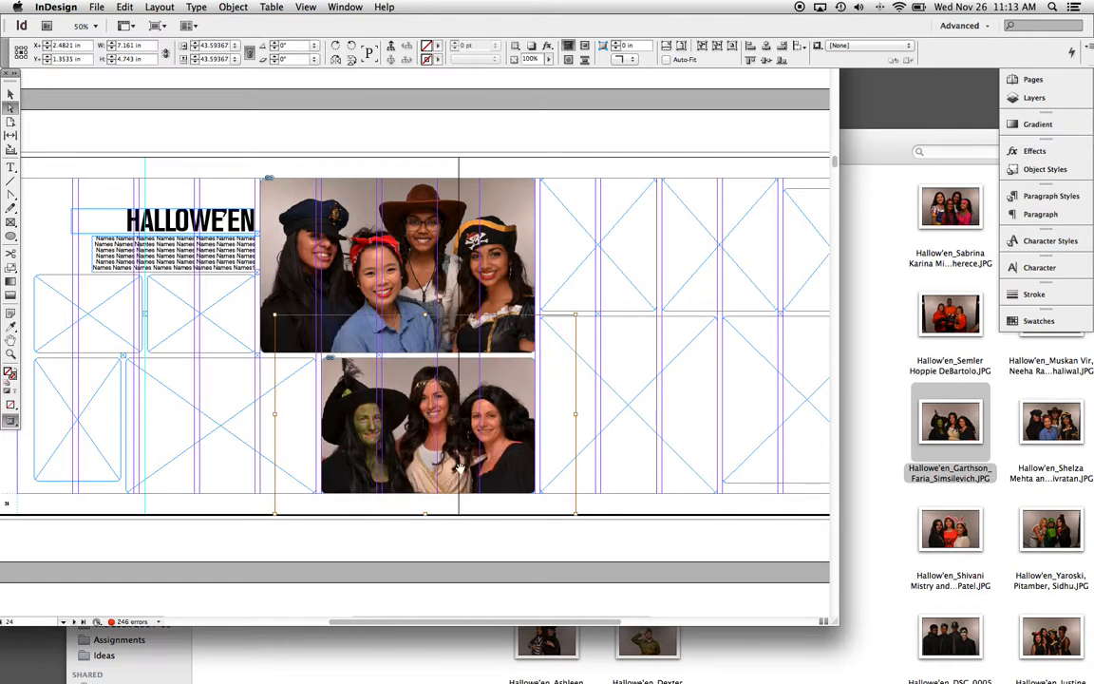
left_click_drag(494, 410, 494, 419)
left_click(596, 529)
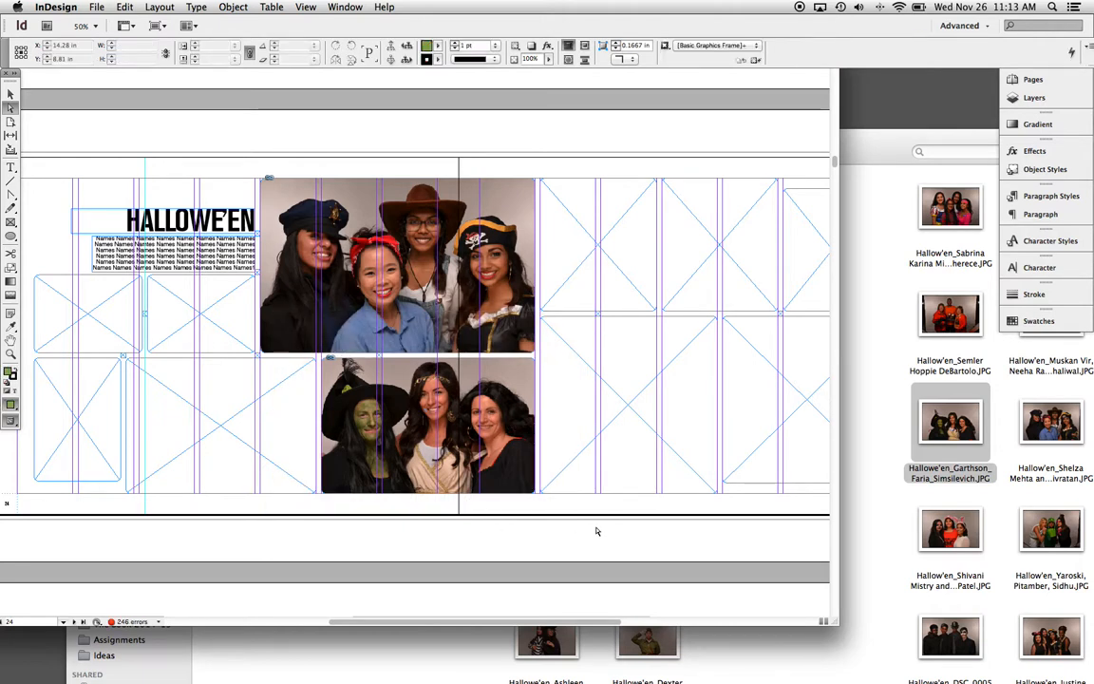
key("w")
key("w")
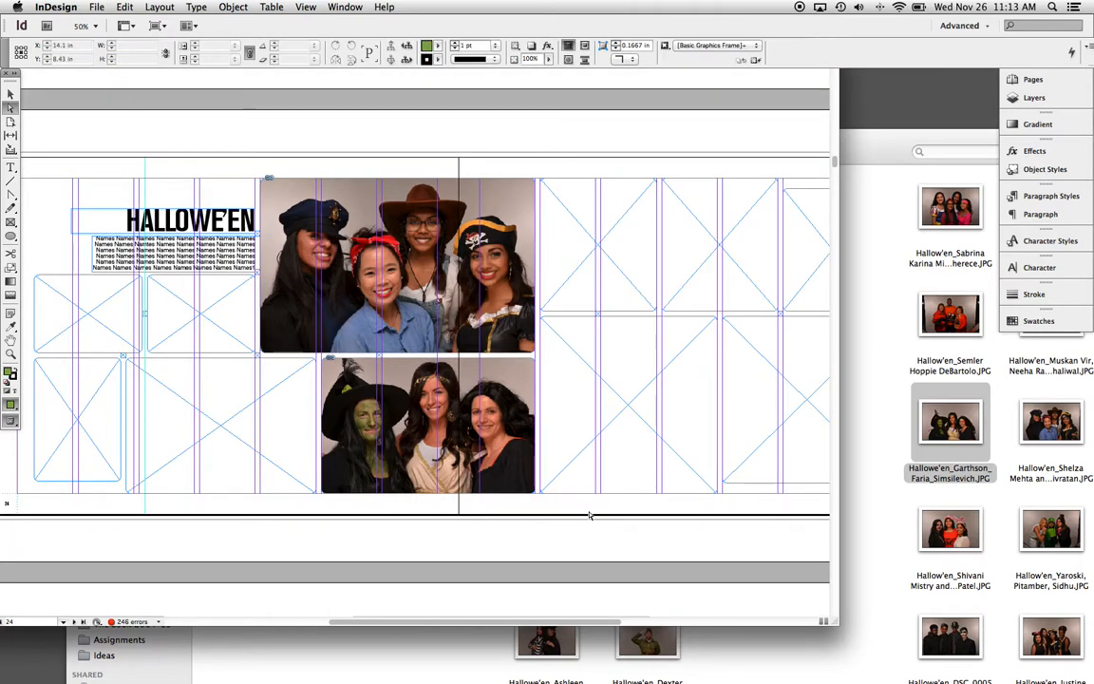
- Place the photo of the couple with the Captain America shield into the frame beside the witch trio and fit it proportionally
key("super+minus")
key("super+equal")
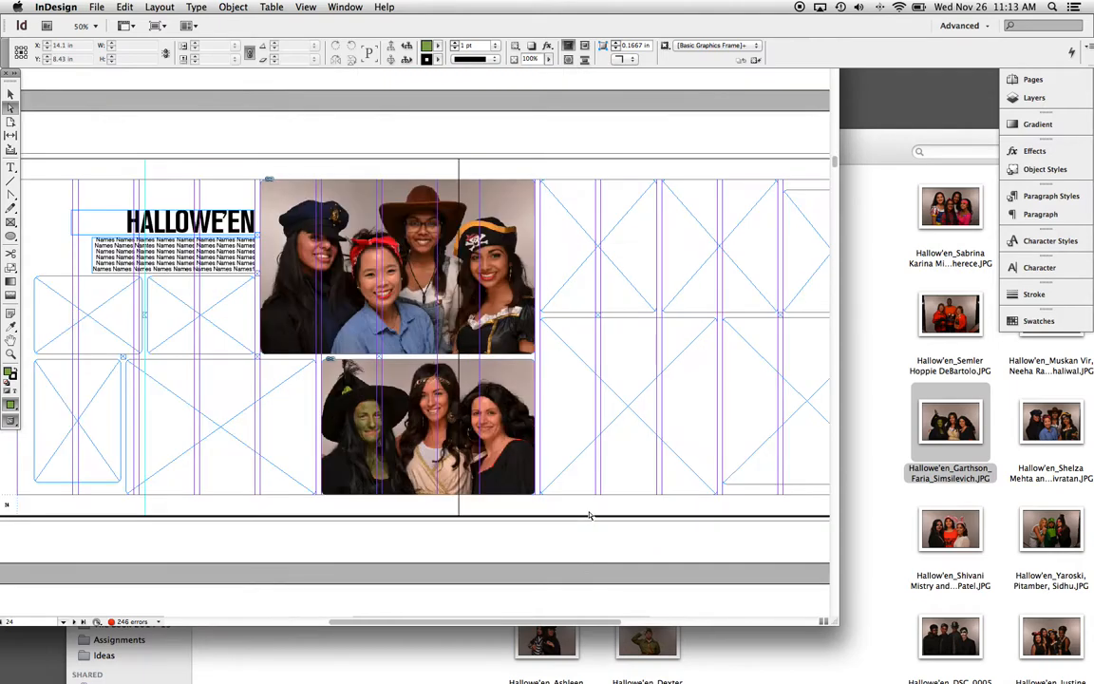
left_click_drag(561, 476, 497, 482)
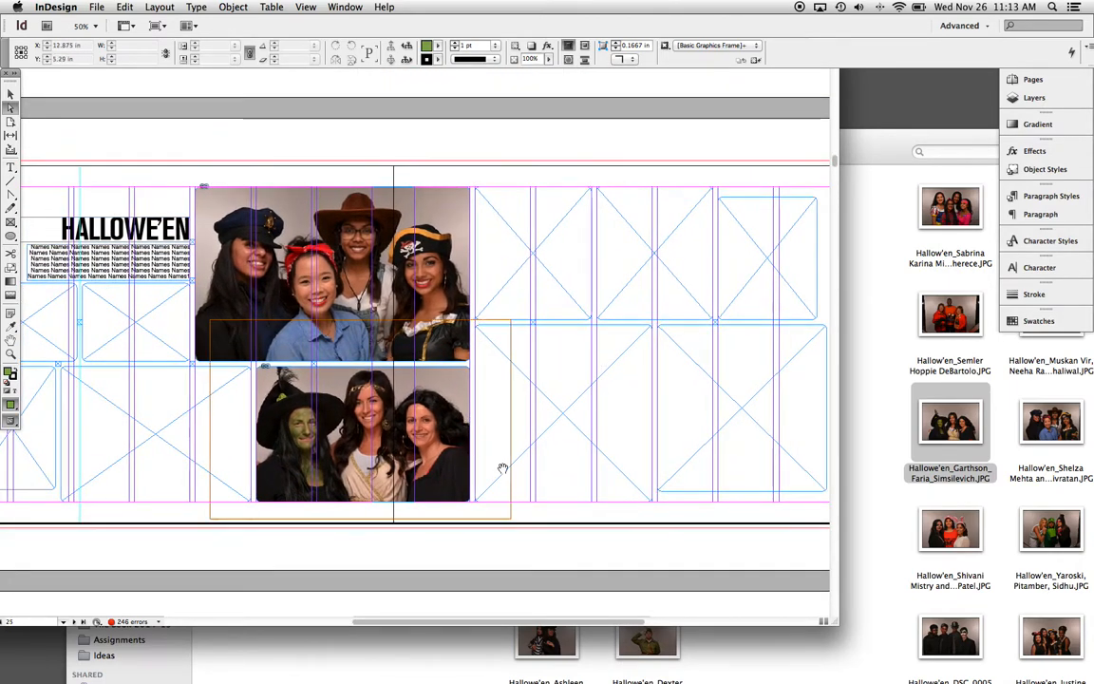
left_click(872, 427)
left_click_drag(456, 133, 674, 90)
scroll(828, 383, "down", 3)
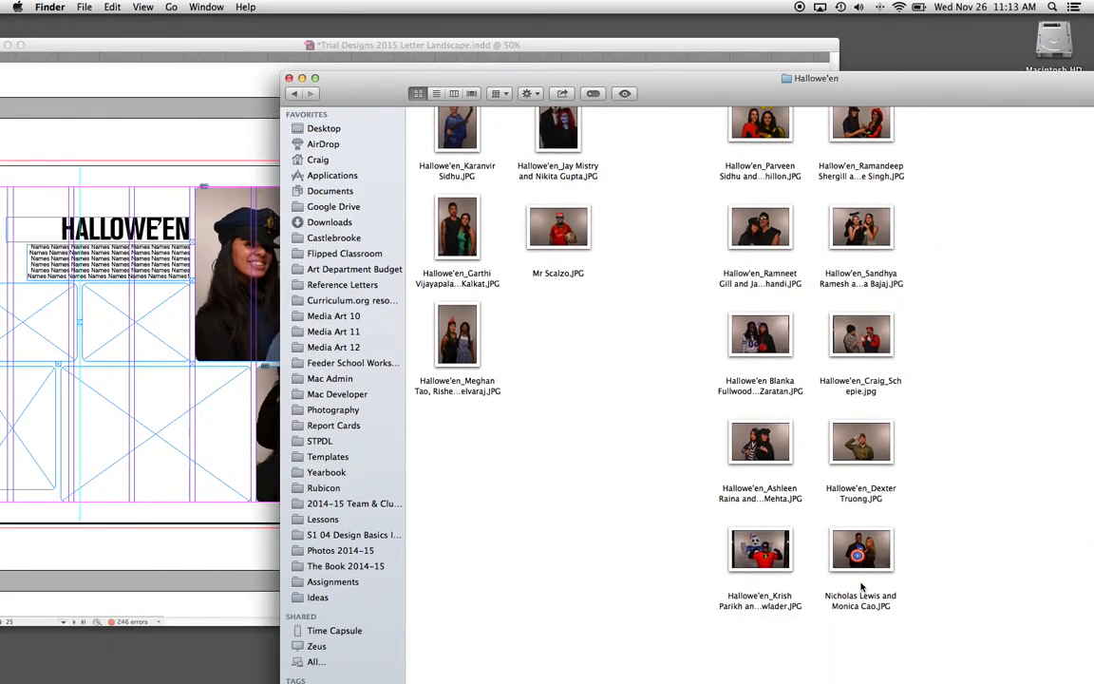
left_click(863, 568)
left_click_drag(600, 97, 730, 89)
left_click(628, 49)
left_click_drag(990, 540, 579, 425)
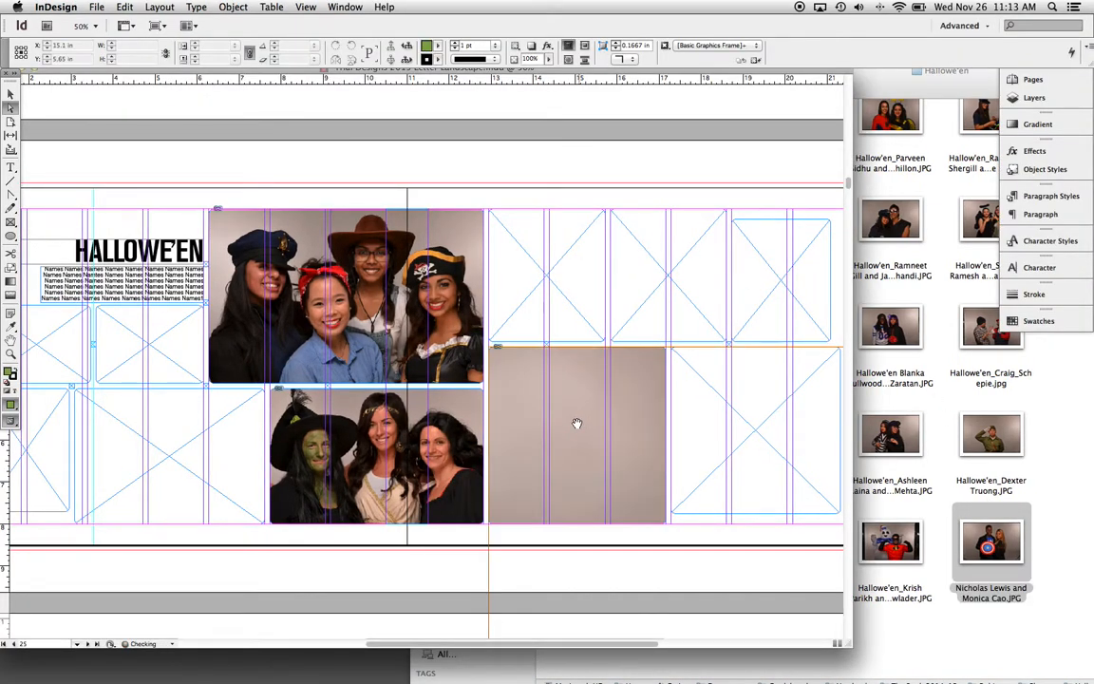
scroll(549, 398, "left", 2)
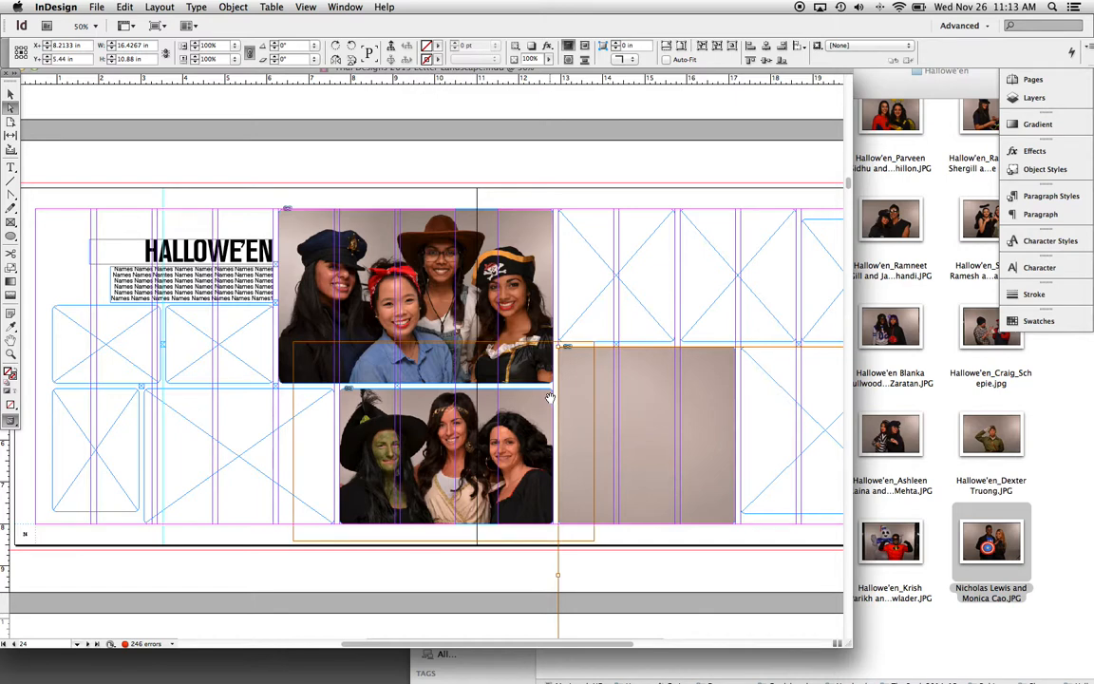
key("alt+shift+super+e")
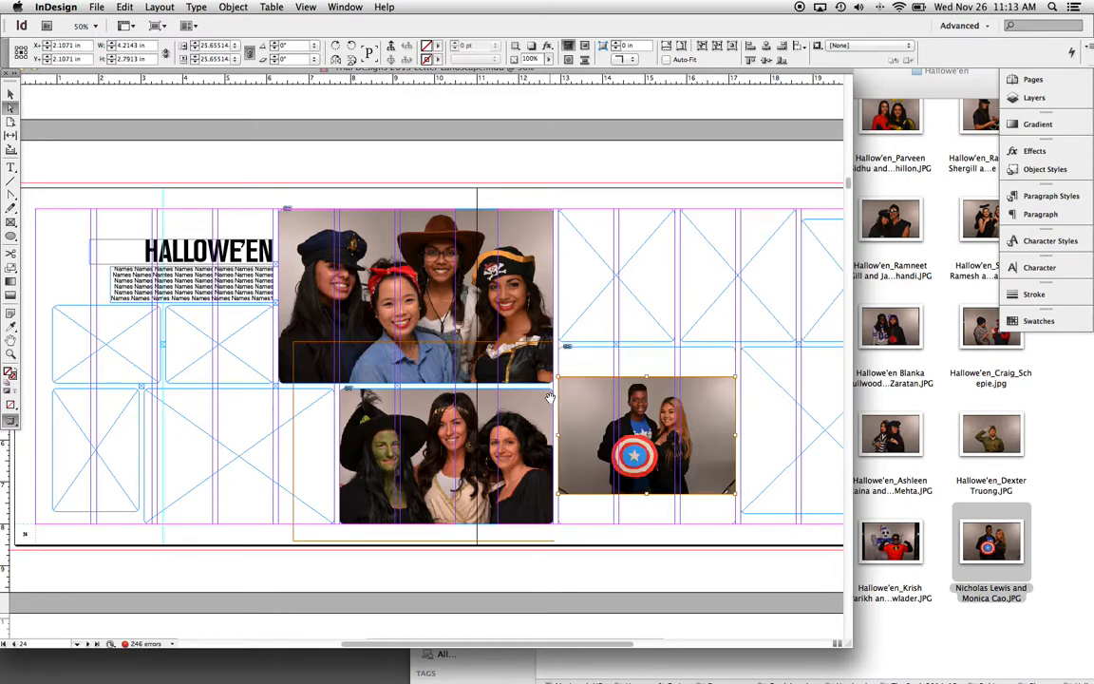
- Enlarge the Captain America couple photo to about 43% and position it to fill its frame with both people visible
scroll(581, 398, "right", 3)
scroll(464, 359, "down", 1)
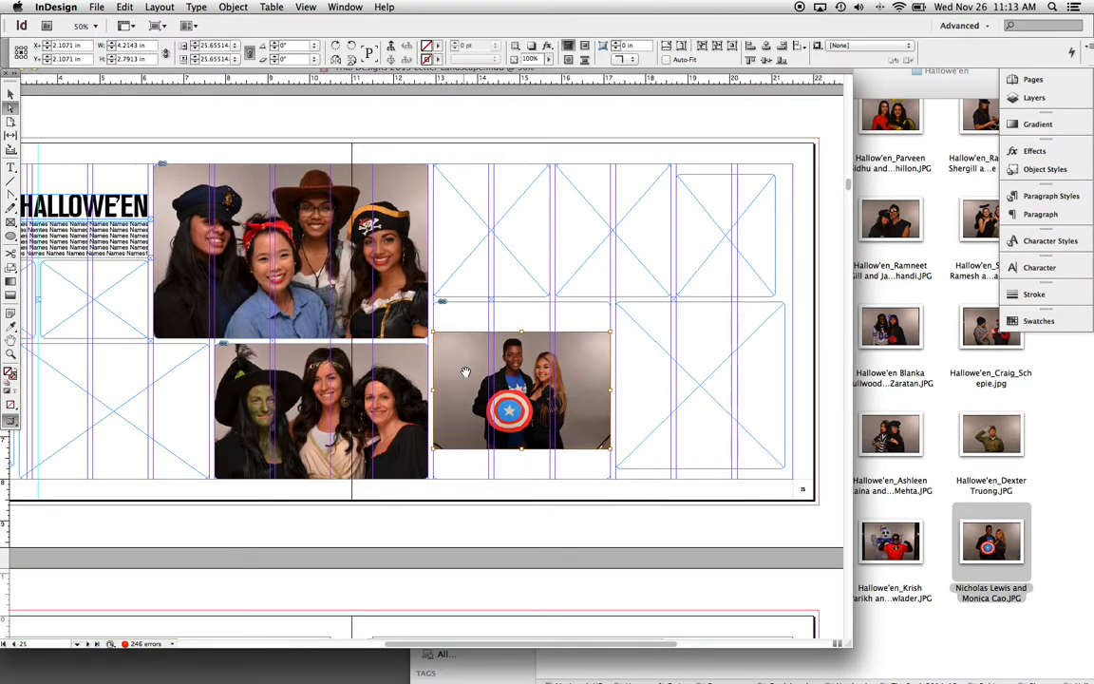
left_click_drag(487, 411, 447, 384)
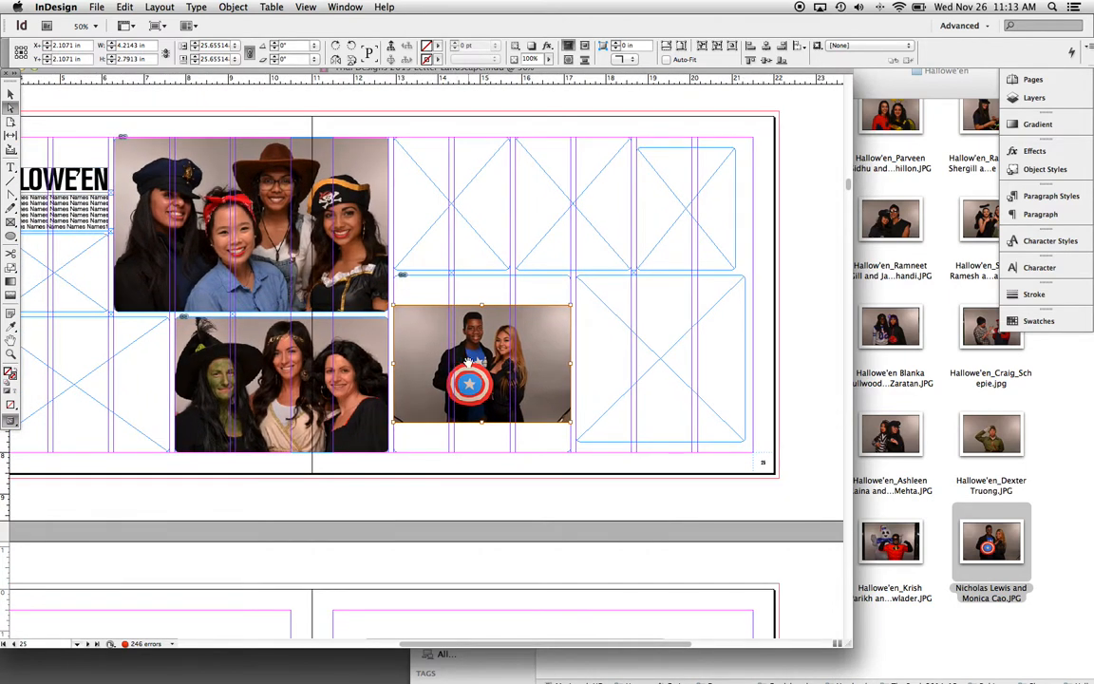
left_click_drag(529, 387, 485, 356)
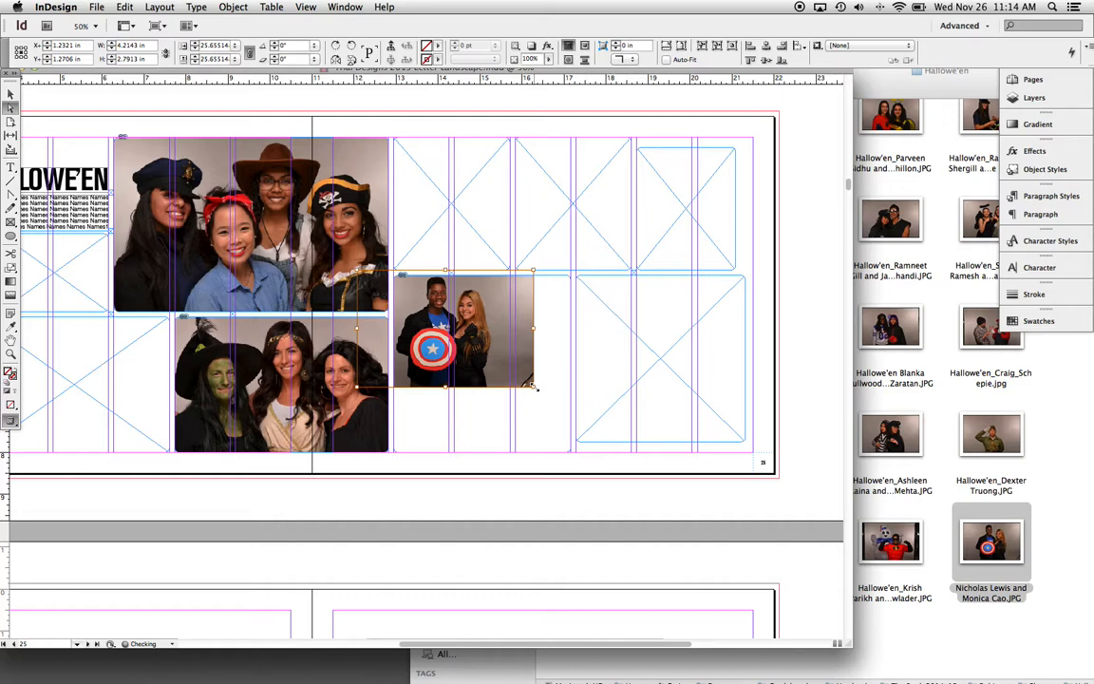
left_click_drag(534, 386, 639, 468)
mouse_move(548, 397)
left_mouse_down()
mouse_move(544, 321)
mouse_move(540, 393)
mouse_move(528, 396)
left_mouse_up()
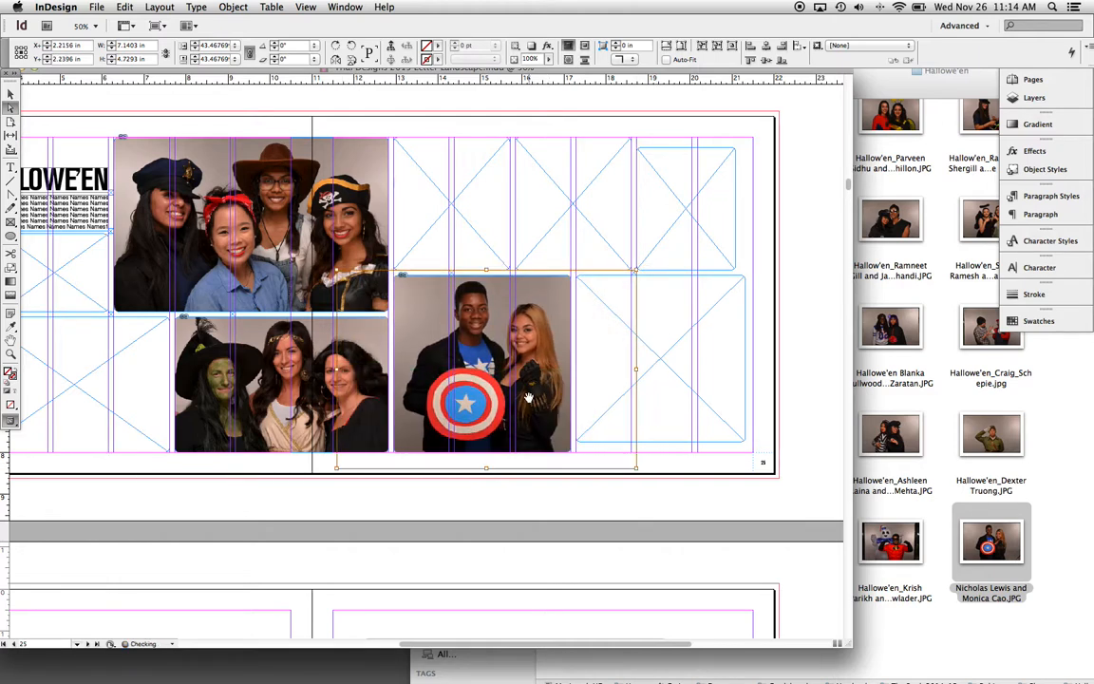
- Fine-tune the crop of the Captain America couple photo by nudging it slightly left and up within its frame
left_click(728, 412)
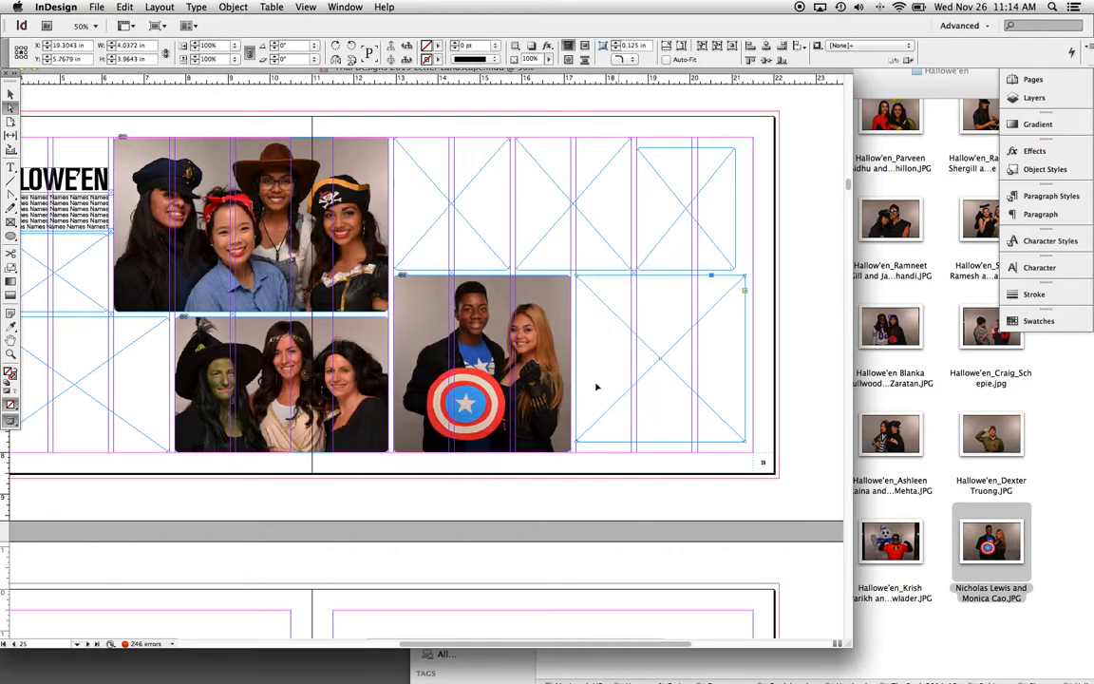
left_click(552, 378)
key("Left")
key("Left")
key("Left")
key("Left")
key("Left")
key("Left")
key("Up")
key("Left")
key("Left")
key("Up")
key("Up")
key("Right")
key("Right")
key("Up")
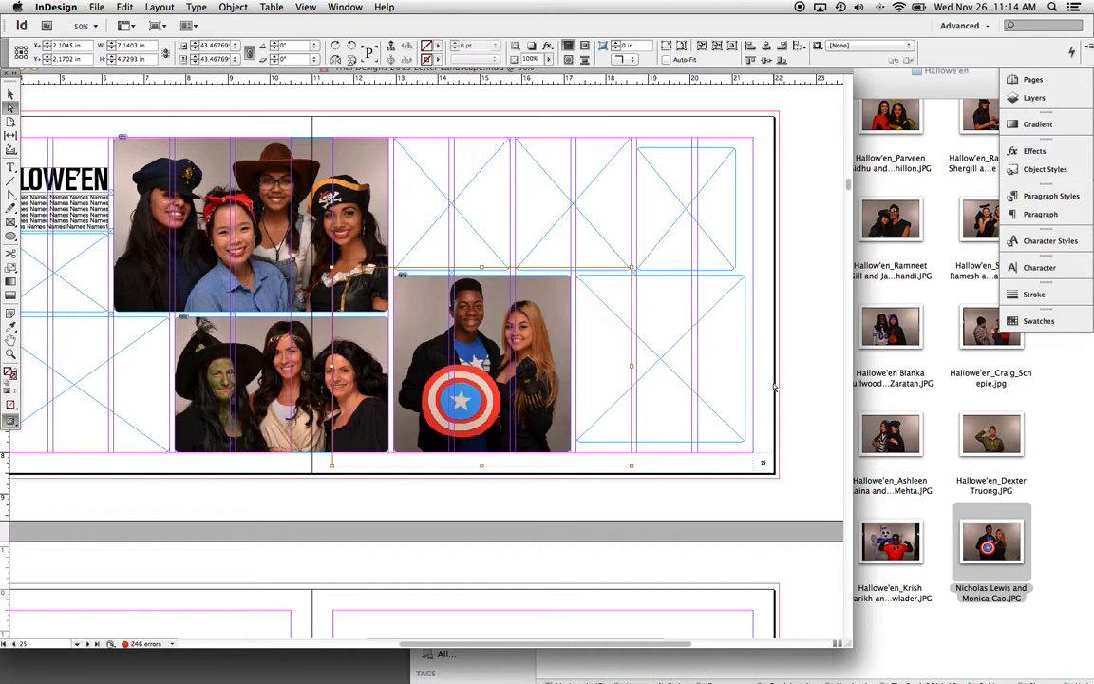
- Place the photo of the Spider-Man and bee costumes from the Finder folder into the lower-right frame and fit it proportionally
left_click(879, 414)
scroll(851, 362, "up", 2)
scroll(852, 364, "up", 1)
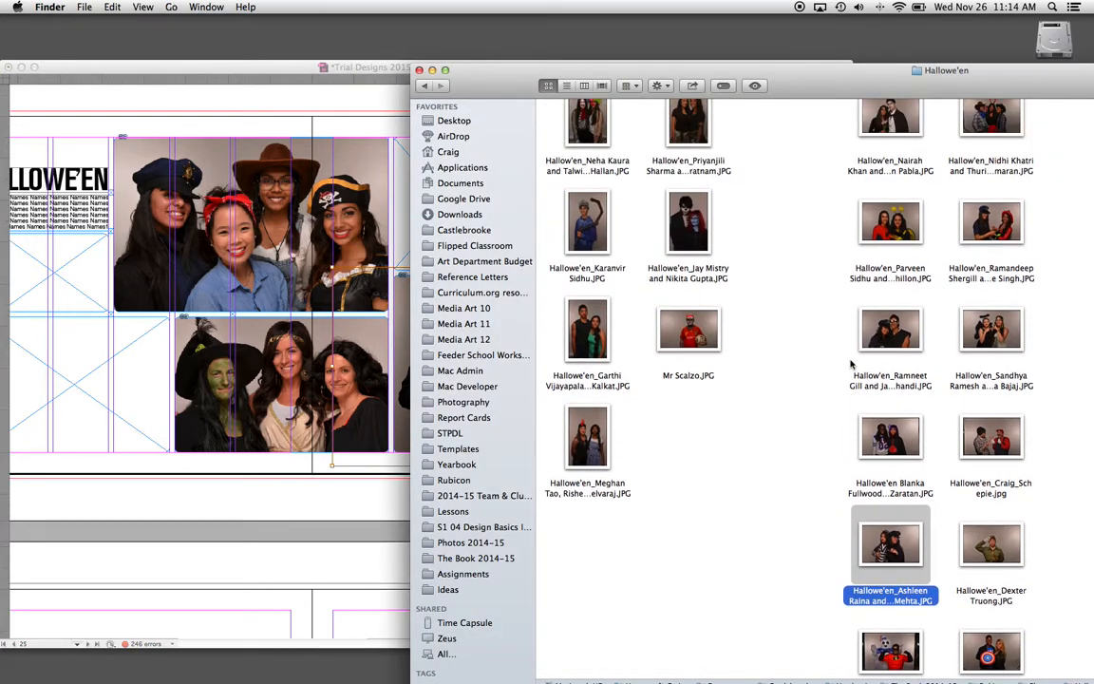
left_click(857, 228)
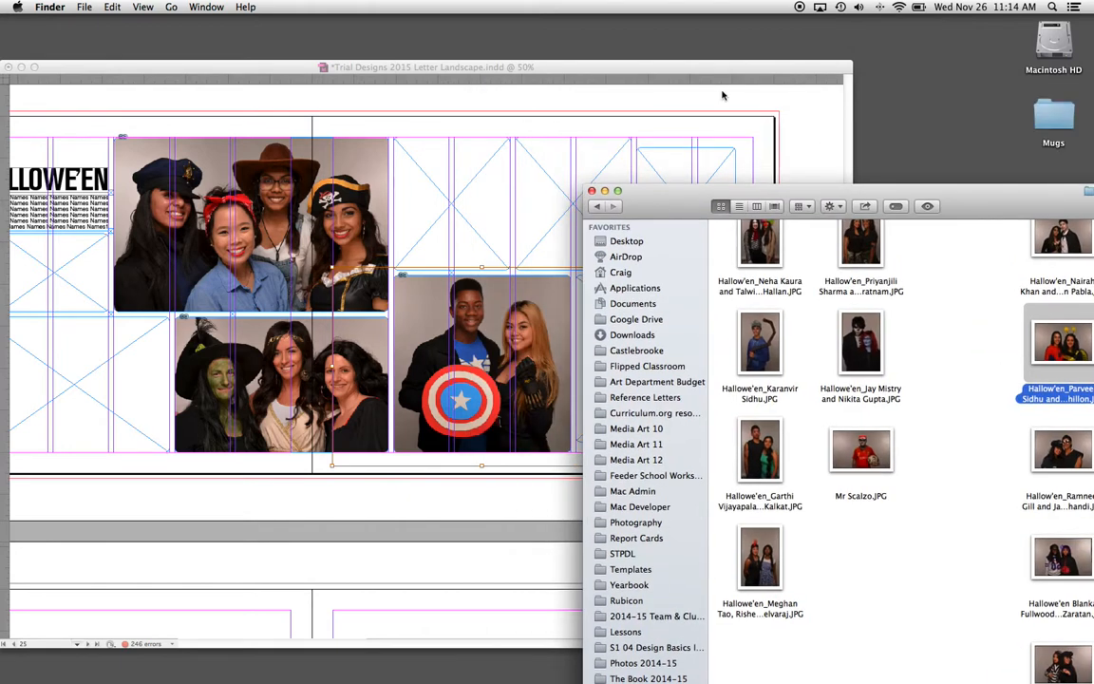
left_click(647, 69)
left_click_drag(741, 351, 667, 353)
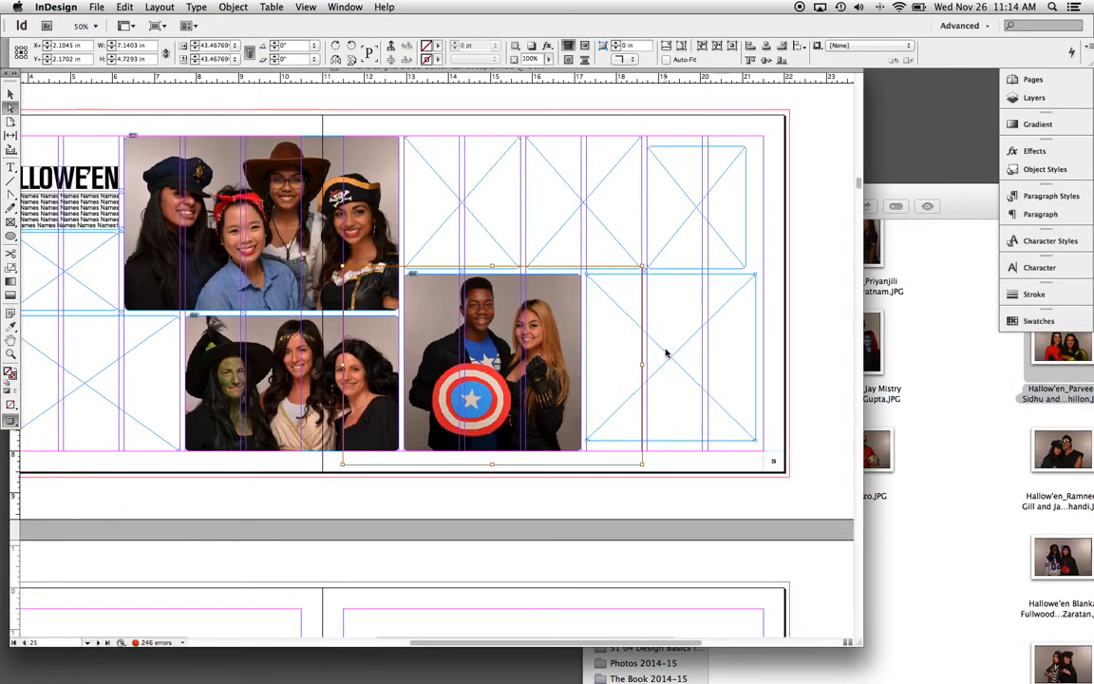
left_click(669, 345)
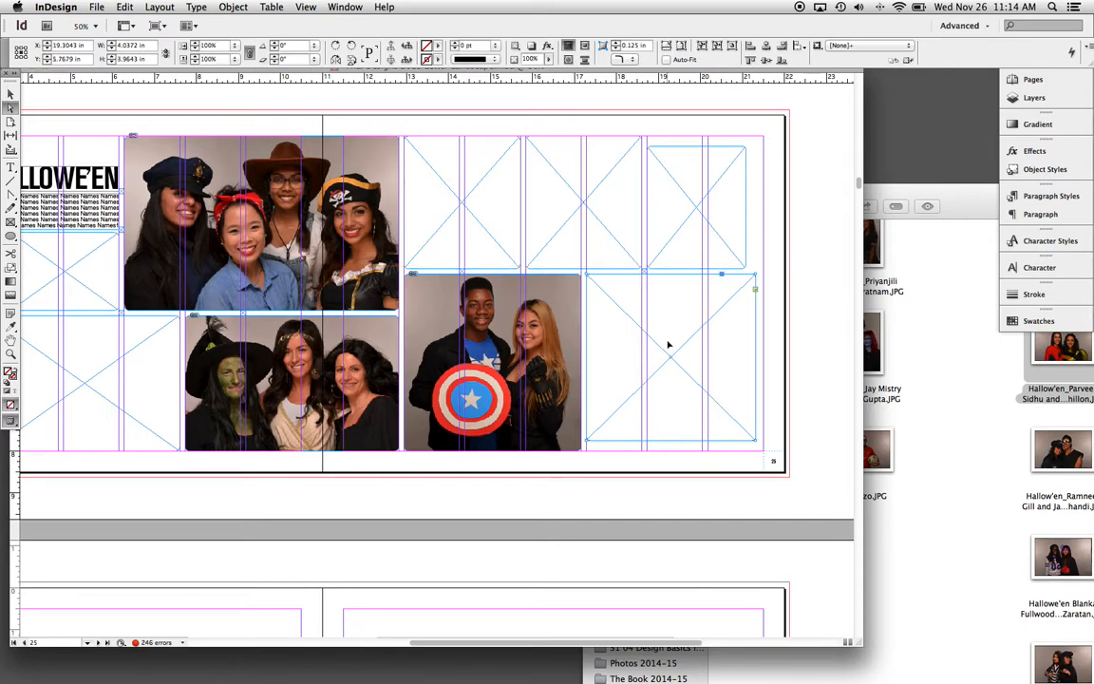
left_click_drag(1056, 355, 659, 349)
left_click(652, 345)
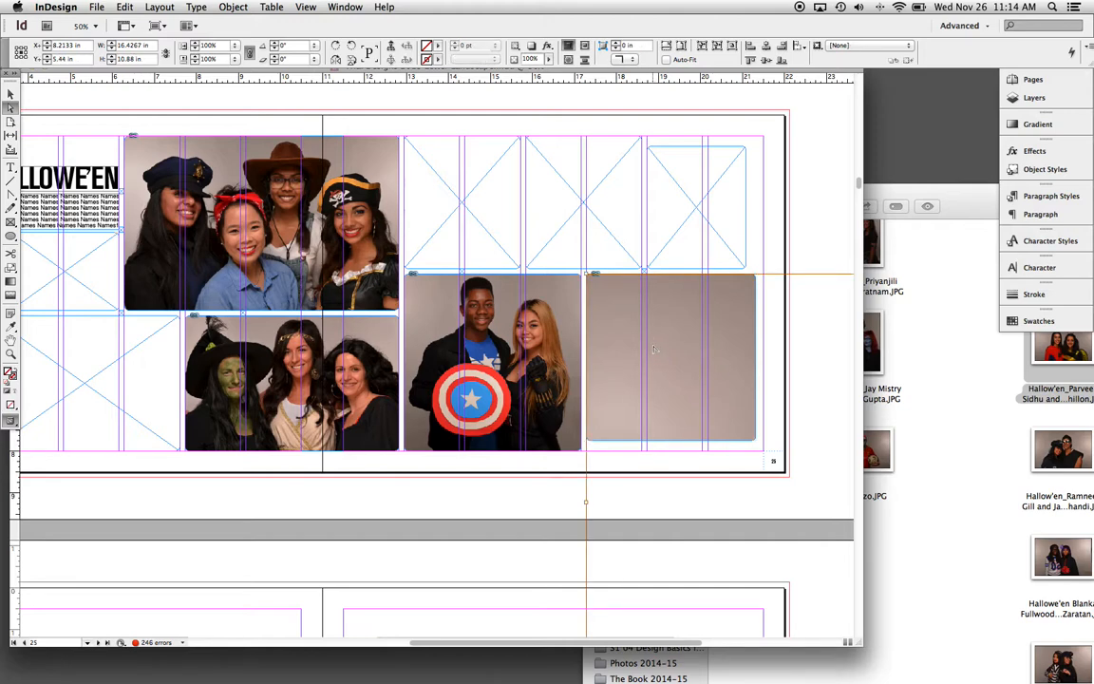
key("super+alt+shift+e")
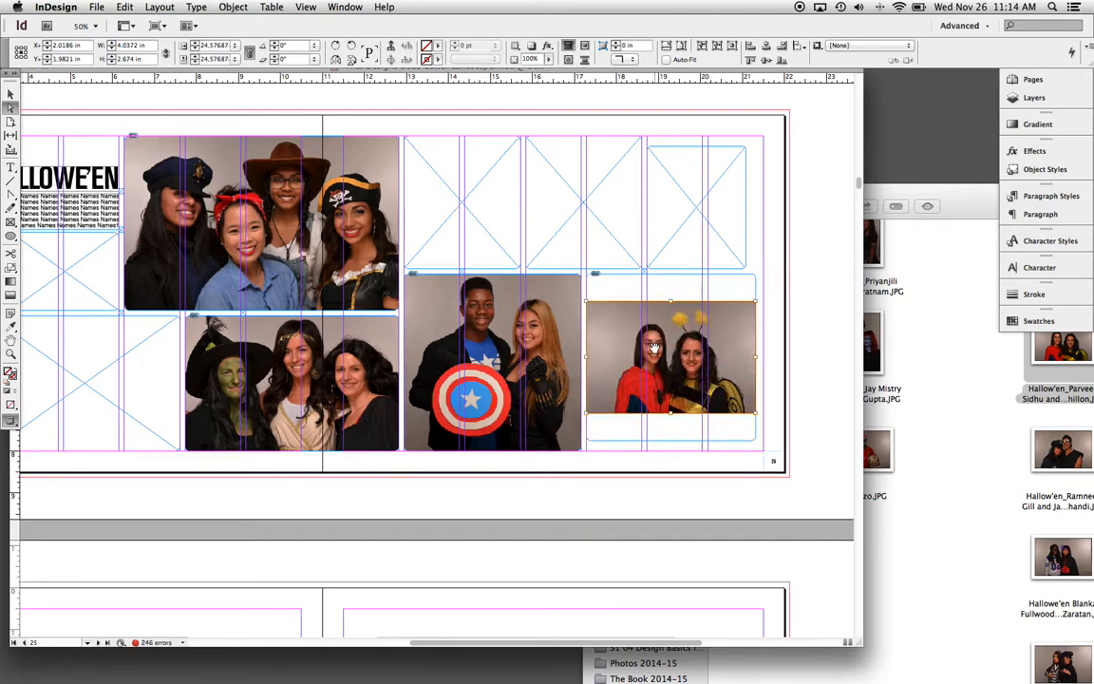
- Enlarge the Spider-Man and bee photo to about 38.5% and centre the pair within the frame
left_click_drag(756, 414, 797, 443)
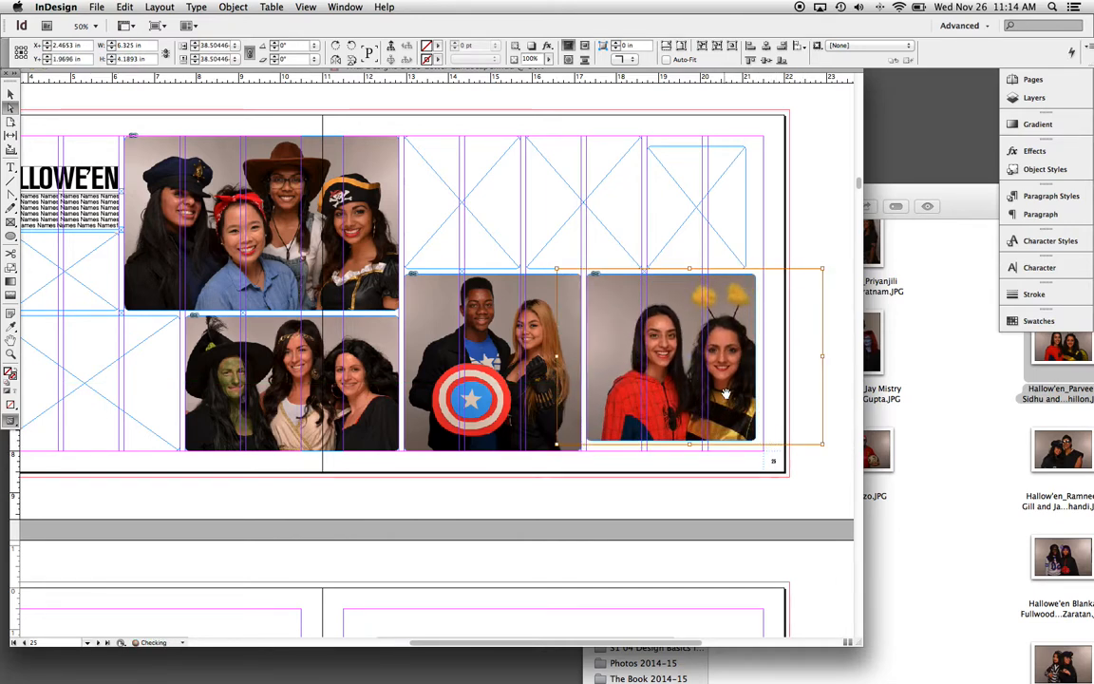
left_click_drag(724, 393, 705, 392)
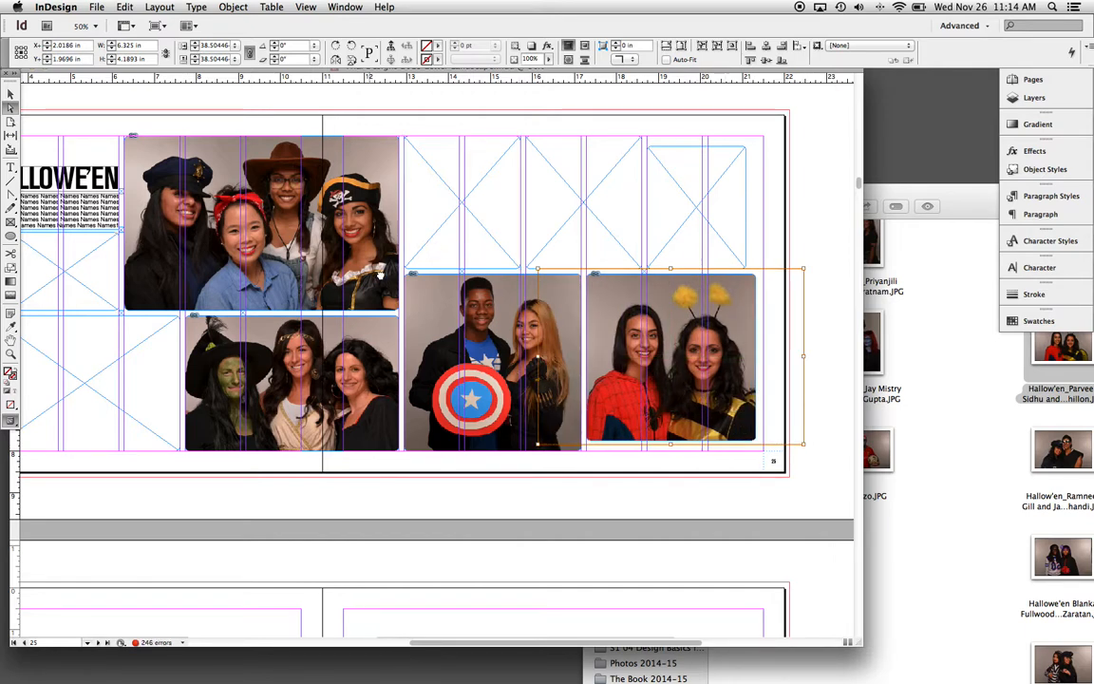
scroll(381, 274, "left", 3)
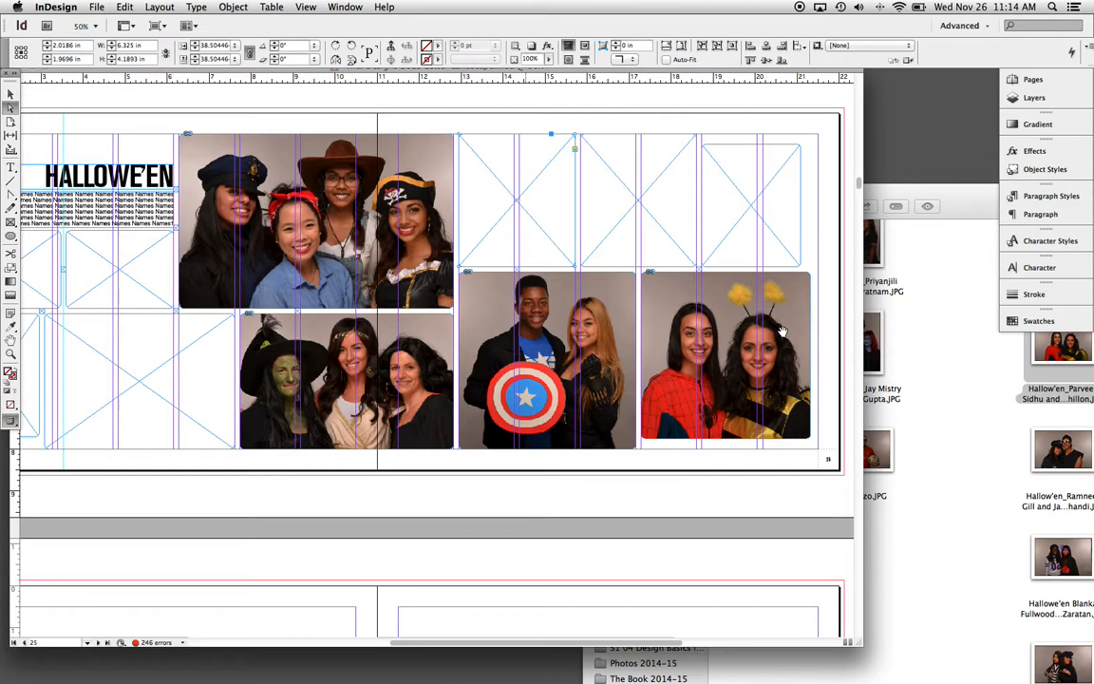
- Place the skull-face and blue-face pair photo into the frame above the Captain America couple, and enlarge it to about 29% to fill it
left_click(928, 359)
left_click(861, 344)
left_click_drag(573, 224, 532, 205)
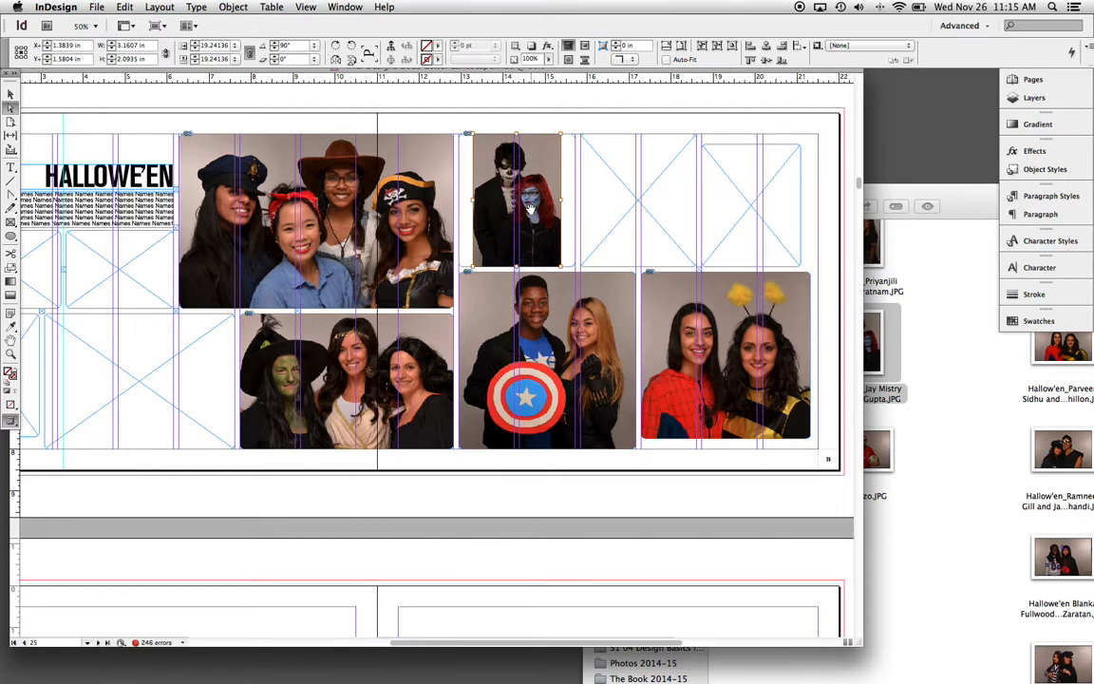
left_click_drag(555, 250, 589, 328)
left_click_drag(555, 242, 550, 242)
- Place the photo of the man in the red soccer shirt into the middle upper frame and fit it proportionally
left_click(930, 337)
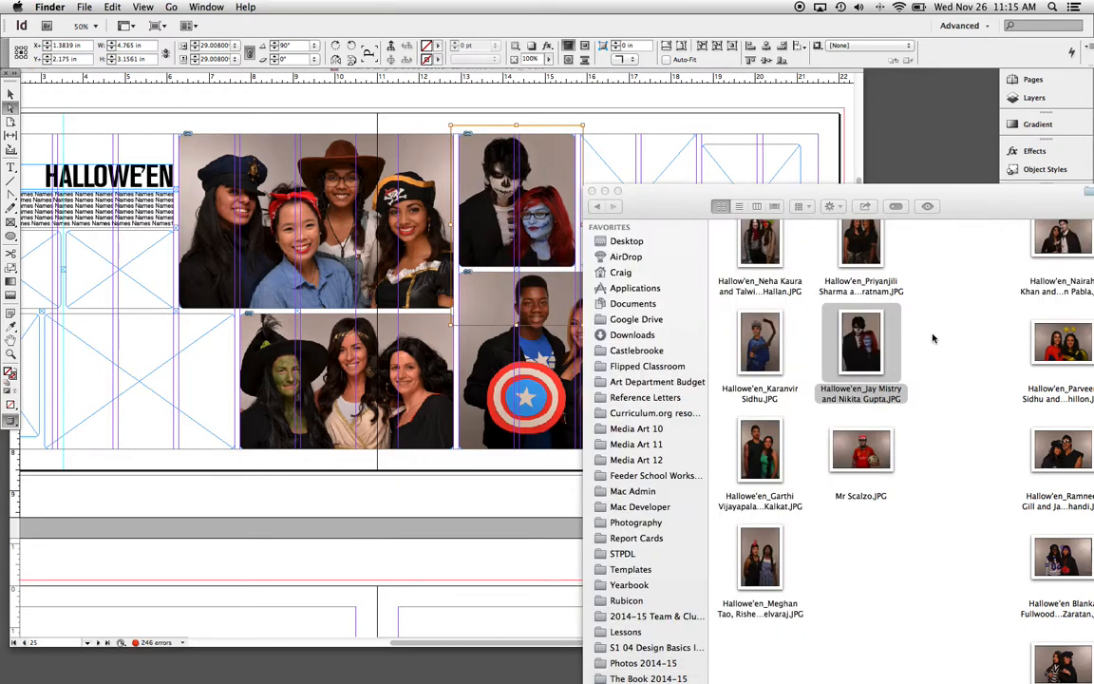
left_click_drag(713, 220, 744, 253)
left_click_drag(899, 494, 619, 179)
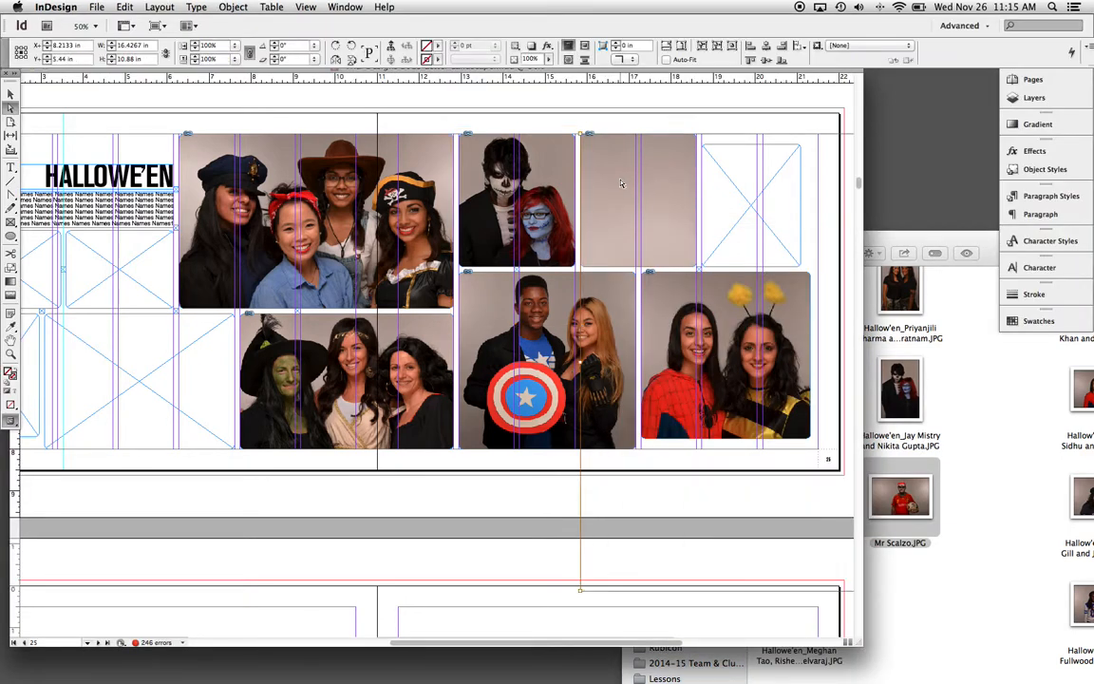
key("super+alt+shift+e")
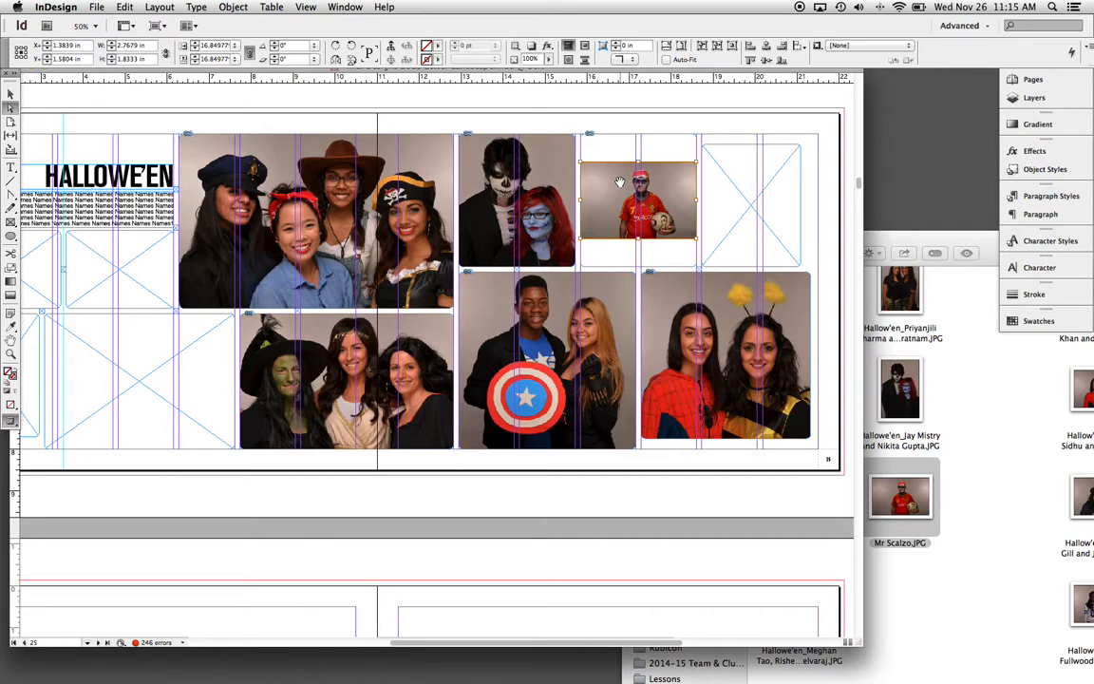
- Enlarge the soccer player photo to fill its frame and position it so the face, shirt and ball show
left_click_drag(619, 182, 586, 148)
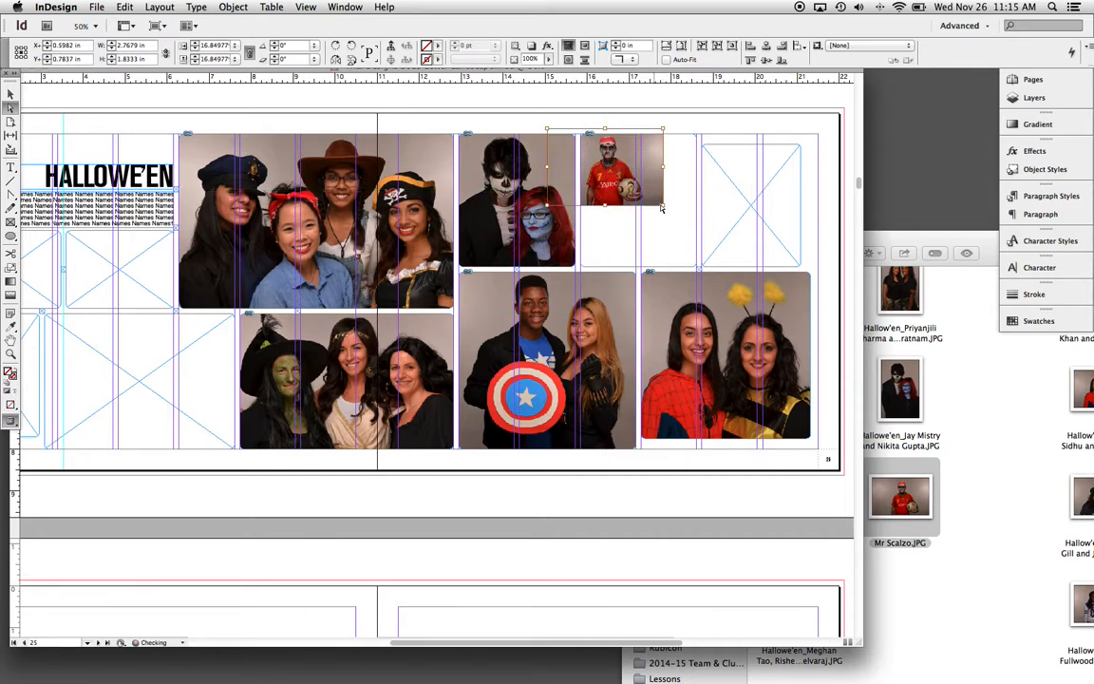
left_click_drag(662, 203, 697, 266)
left_click_drag(666, 217, 639, 213)
- Place the saluting soldier photo from the Finder folder into the upper-right frame and fit it proportionally
left_click(984, 357)
left_click_drag(1009, 256, 764, 157)
left_click(788, 209)
left_click_drag(956, 616, 756, 204)
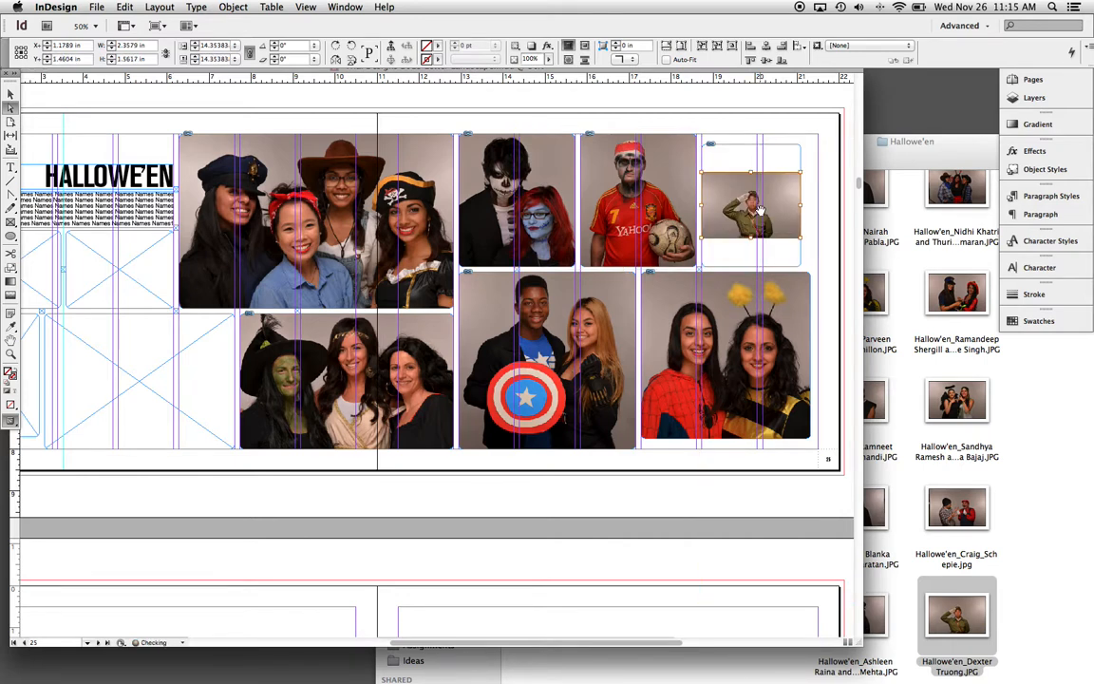
- Enlarge the saluting soldier photo to about 37% and position it to fill the upper-right frame
left_click_drag(774, 211, 850, 275)
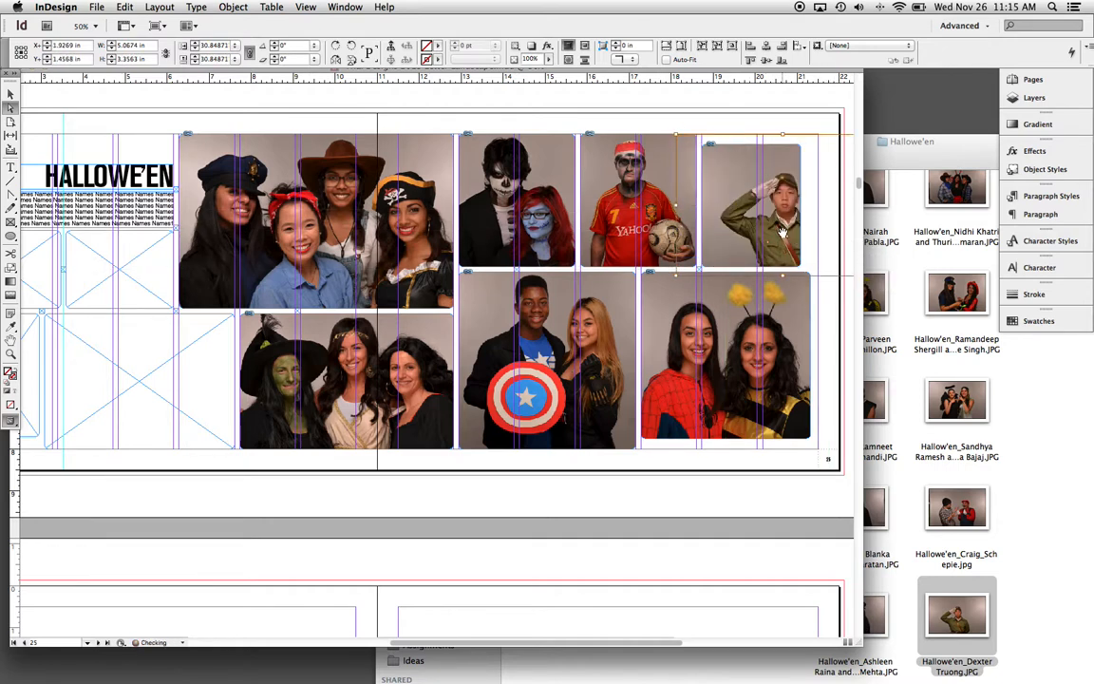
left_click_drag(782, 231, 760, 223)
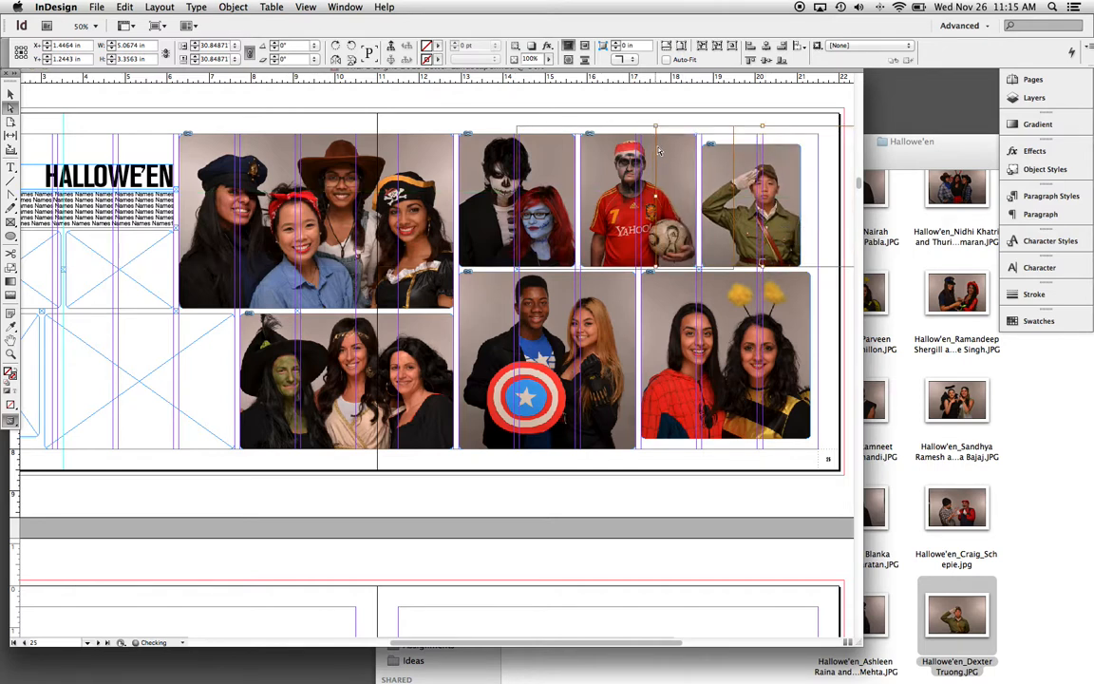
left_click_drag(655, 124, 641, 115)
left_click_drag(779, 204, 771, 198)
left_click(219, 164)
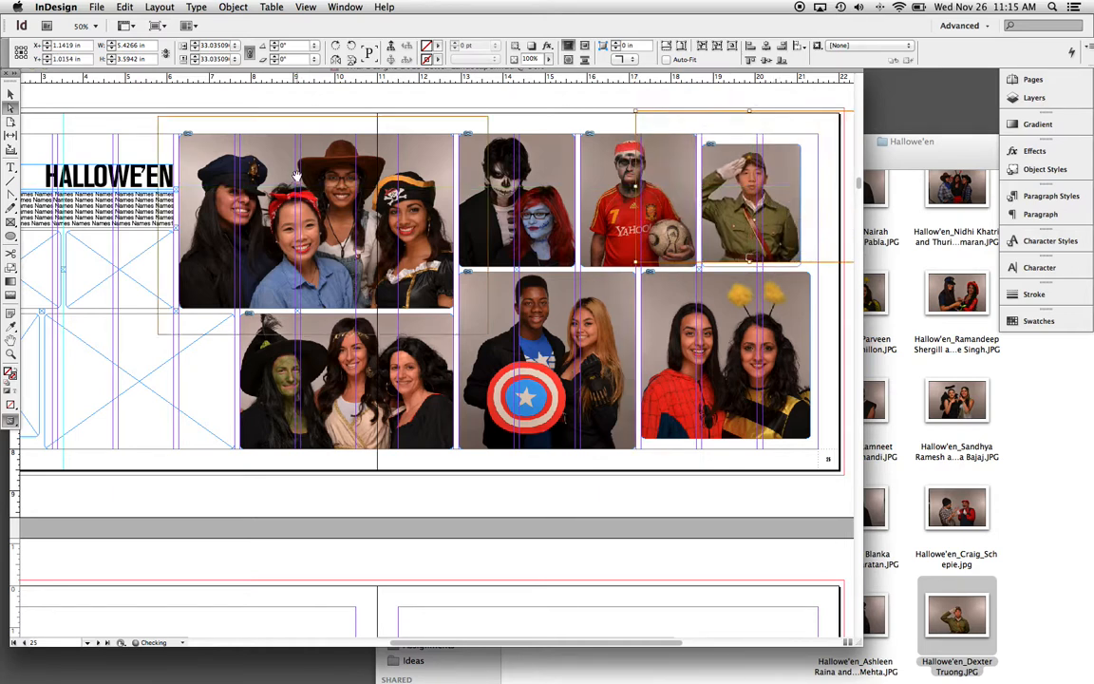
scroll(325, 273, "right", 2)
left_click(712, 209)
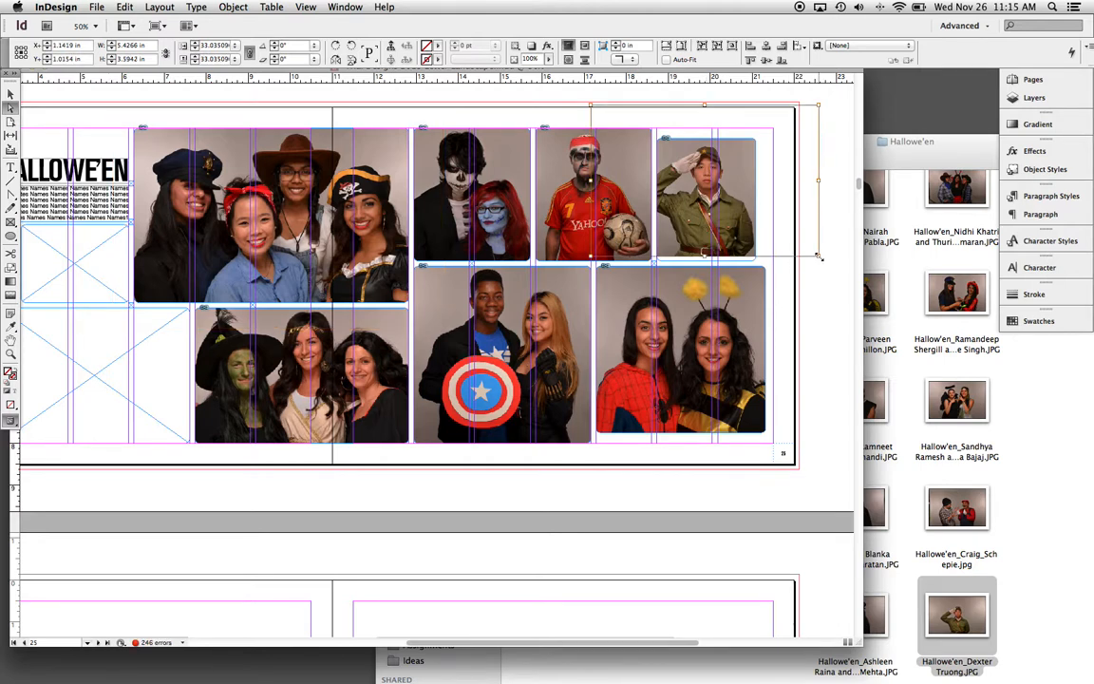
left_click_drag(764, 232, 733, 220)
left_click_drag(824, 261, 833, 267)
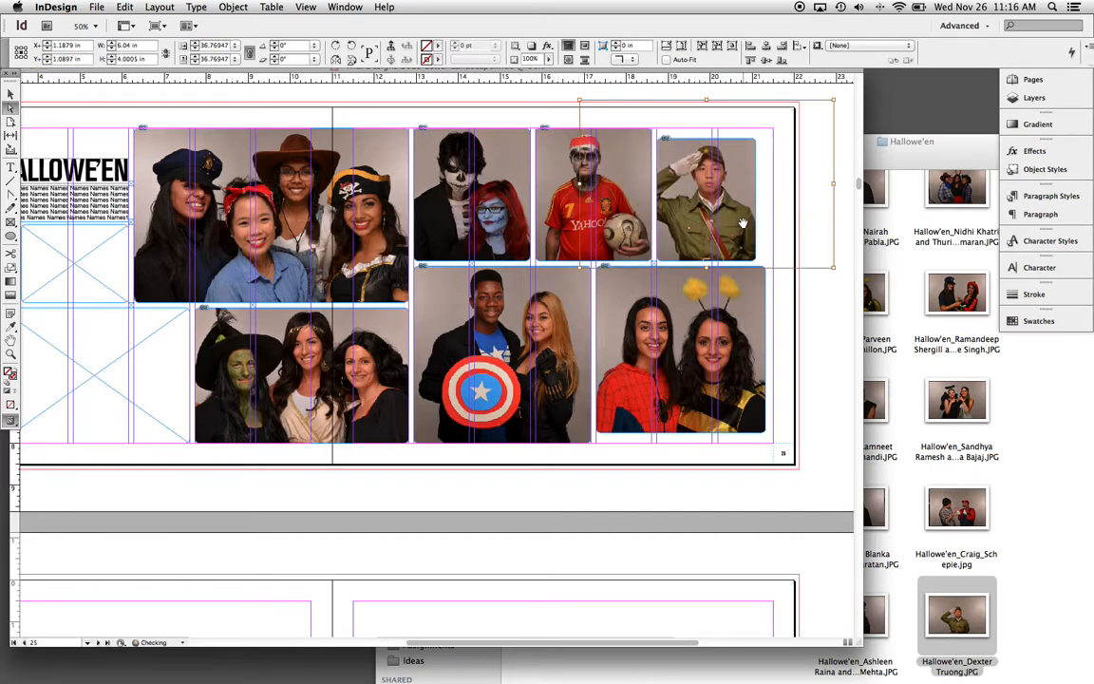
left_click_drag(742, 223, 742, 221)
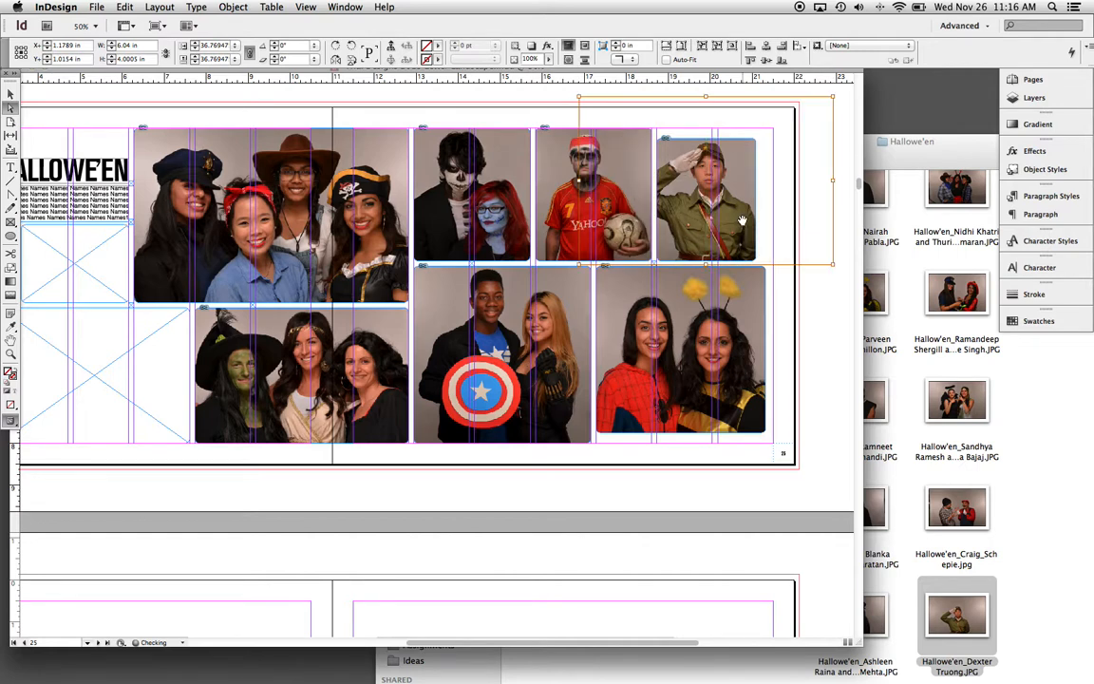
- Replace the saluting soldier in the upper-right frame with the Finder photo of the couple in black and green, fitted proportionally
left_click(959, 305)
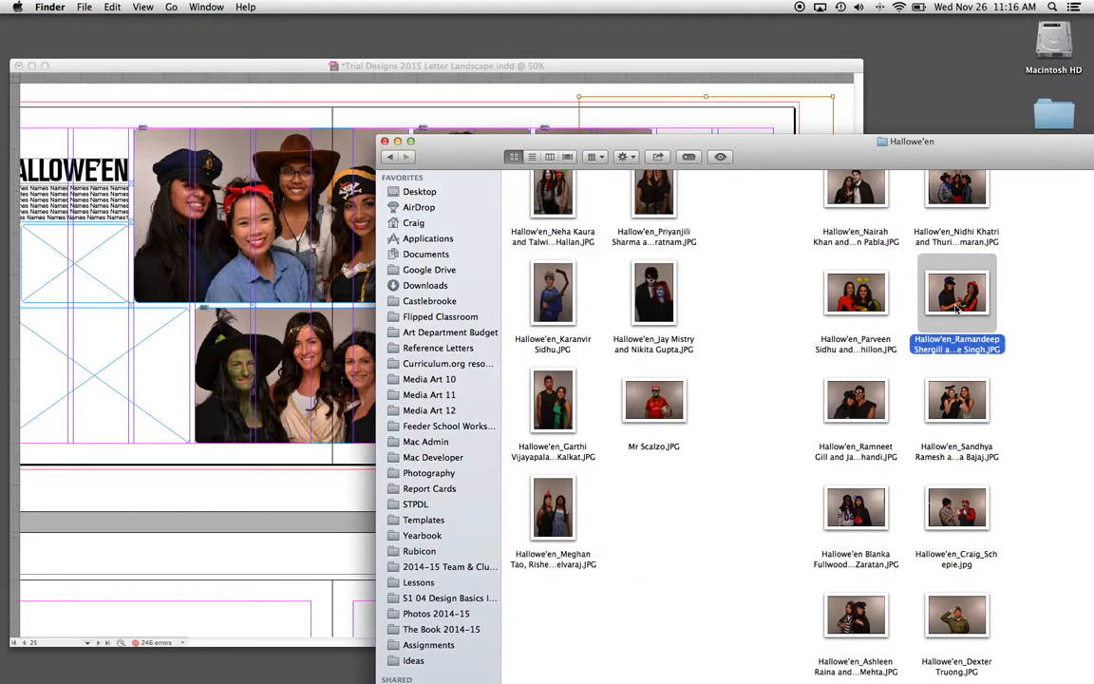
left_click(552, 447)
left_click_drag(449, 163, 844, 139)
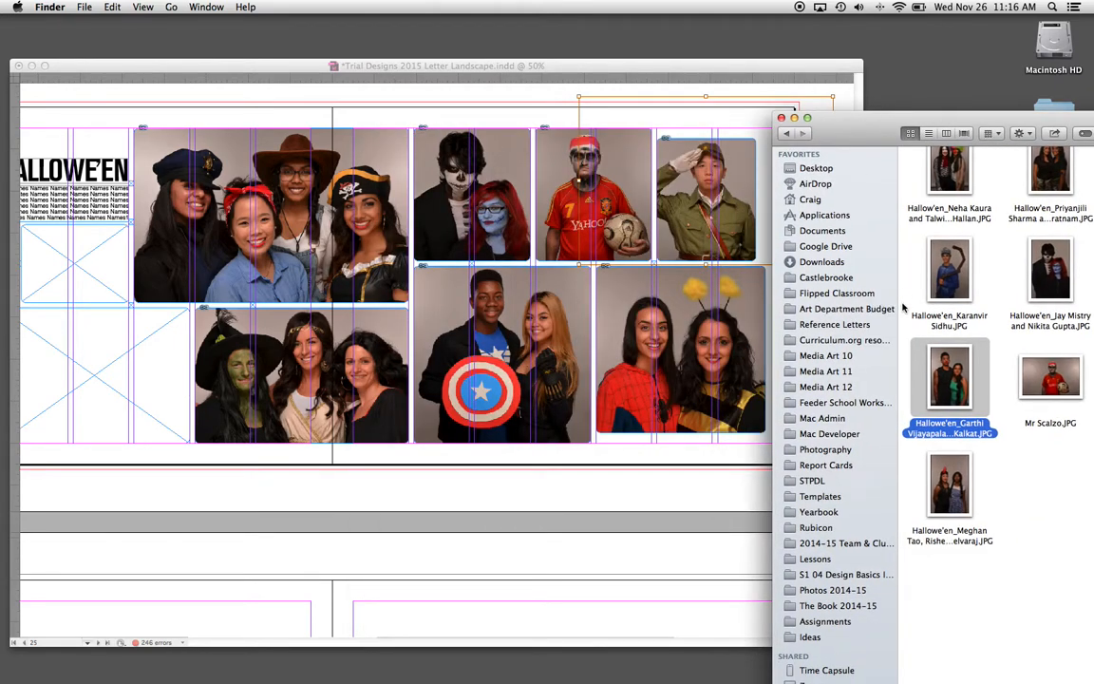
left_click_drag(950, 376, 702, 190)
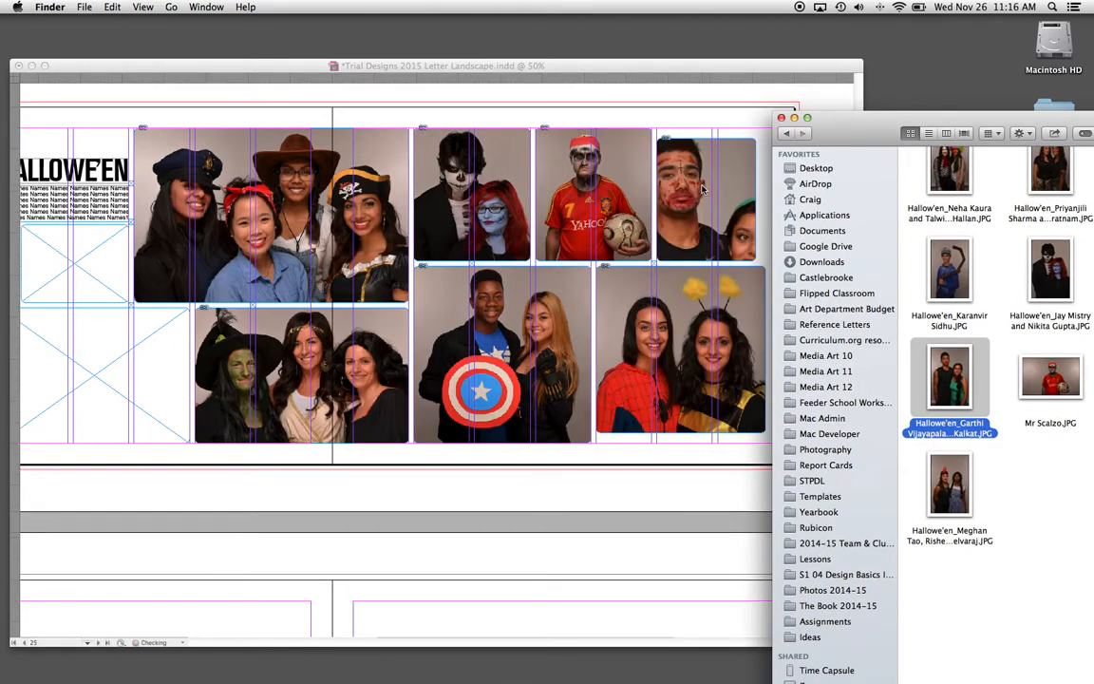
left_click(683, 177)
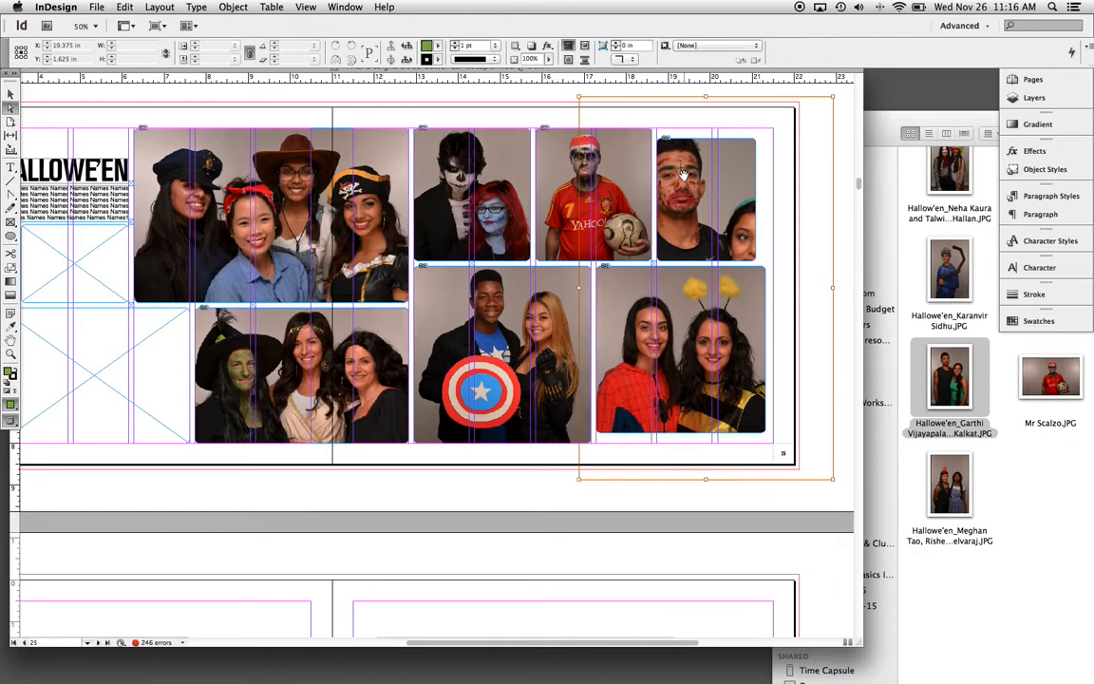
key("super+alt+shift+e")
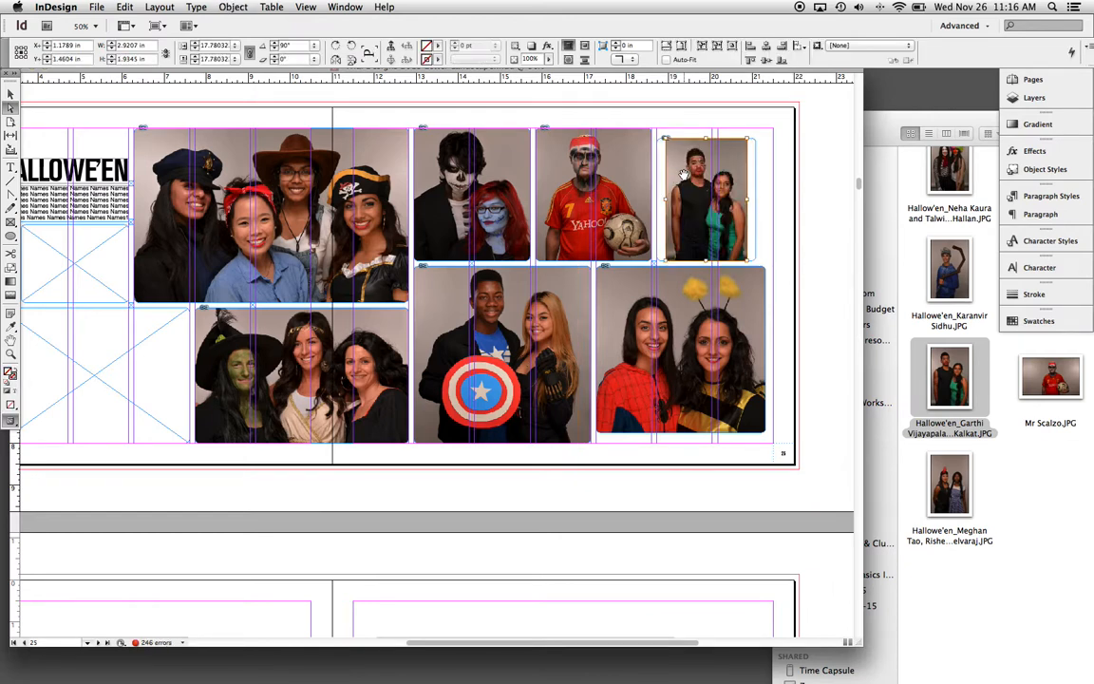
- Enlarge the couple's photo to about 26% and position it so both people fill the upper-right frame
left_click_drag(696, 174, 686, 173)
left_click_drag(730, 256, 765, 301)
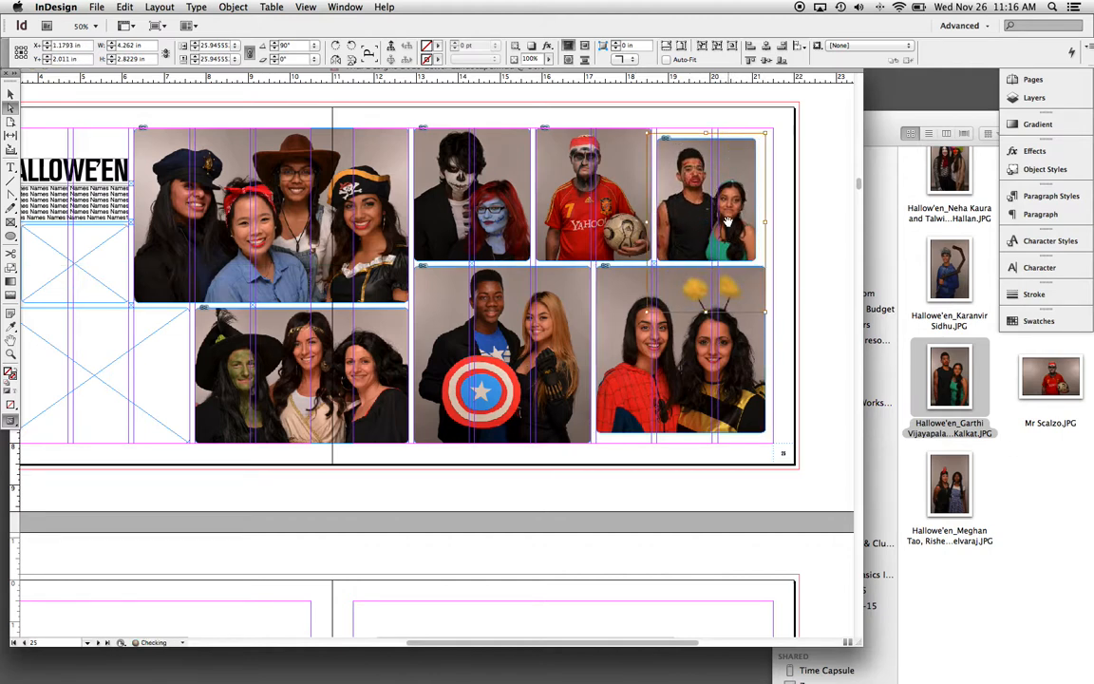
left_click_drag(730, 231, 731, 225)
- Place the Finder photo of the two girls, one with a red feather headband, into the lower-left frame and fit it proportionally
scroll(456, 263, "left", 5)
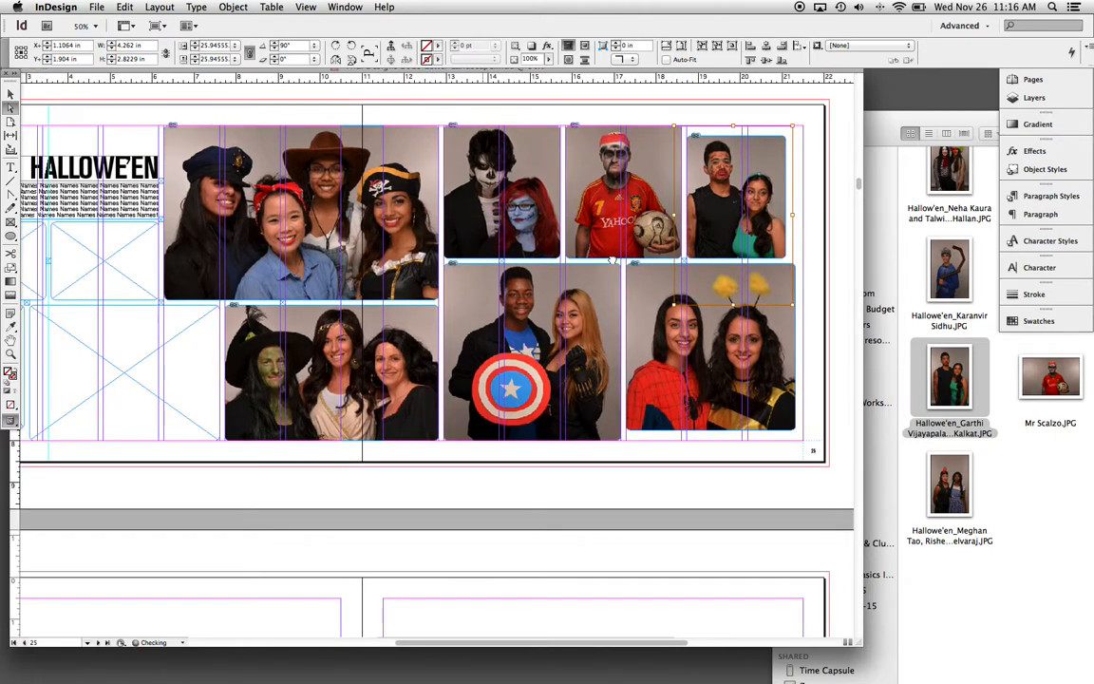
scroll(456, 263, "left", 2)
left_click(940, 293)
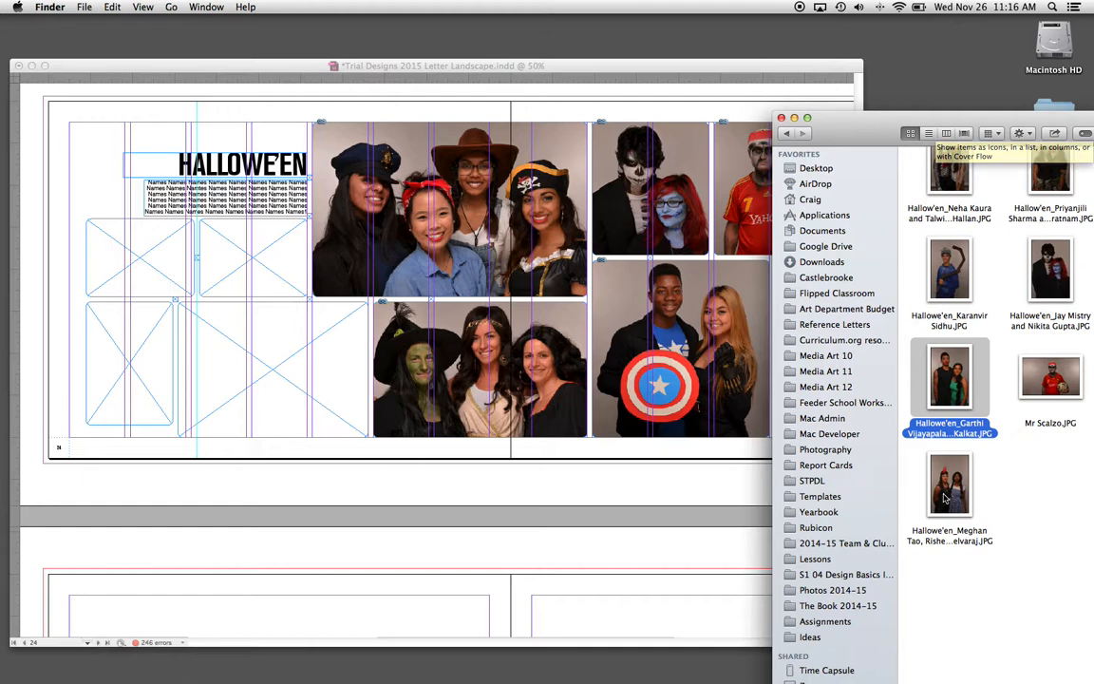
key("Down")
left_click_drag(39, 384, 115, 355)
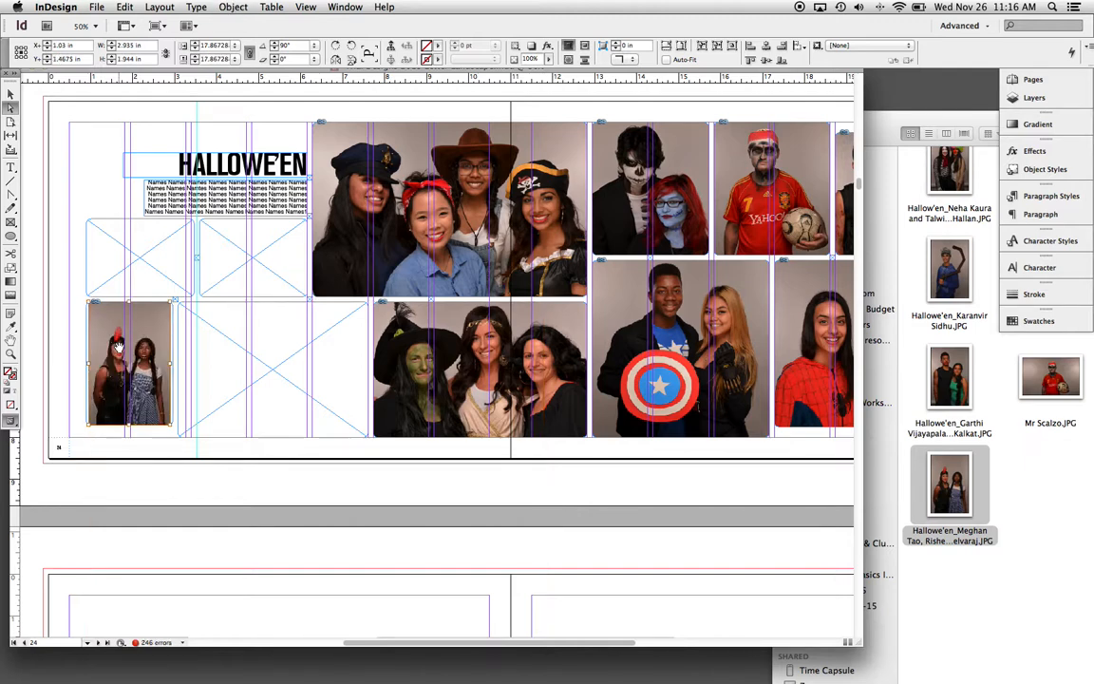
- Enlarge the feather headband photo to about 26% and position it to fill the lower-left frame
left_click_drag(117, 348, 105, 329)
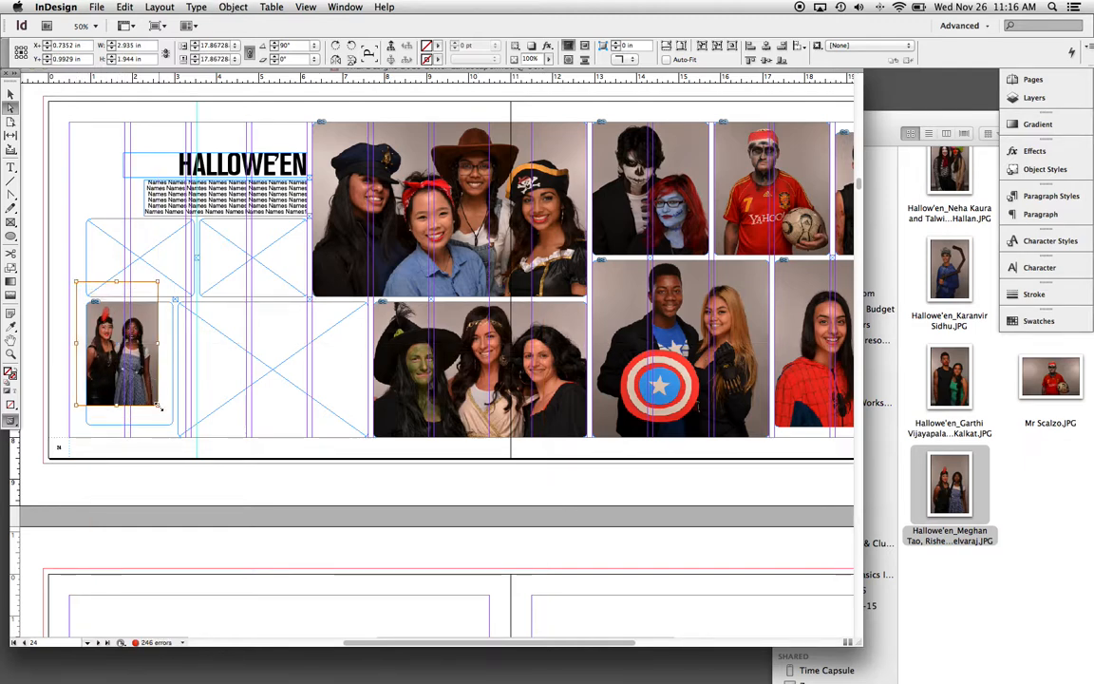
left_click_drag(158, 405, 195, 459)
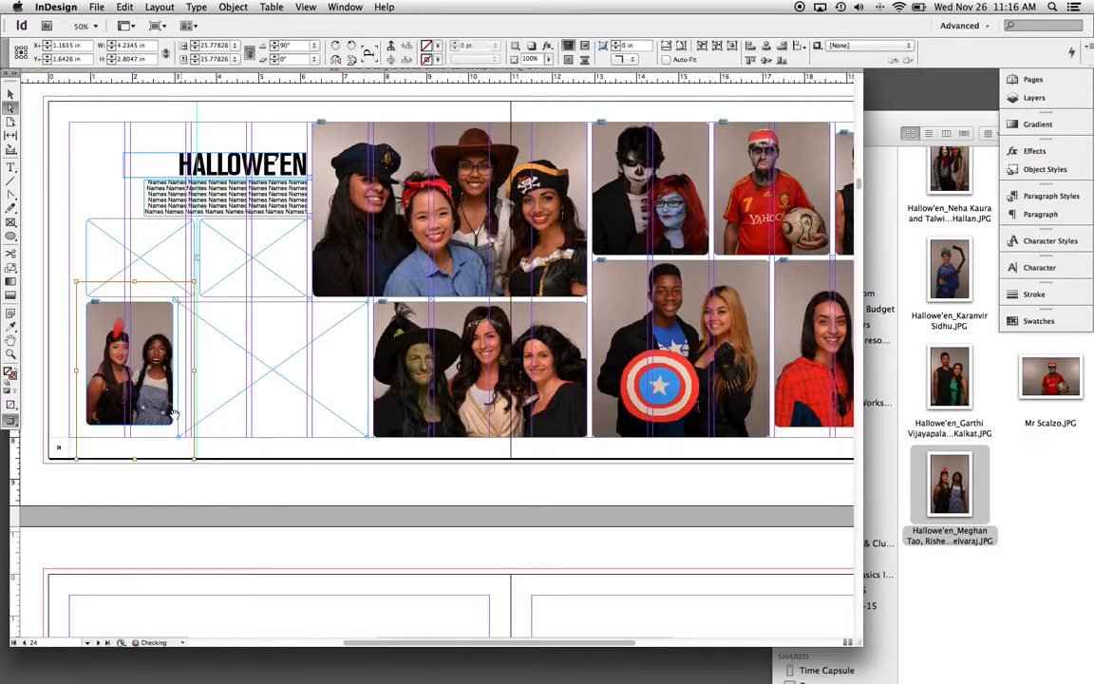
left_click_drag(158, 403, 154, 393)
- Place the photo of the four women in white togas into the empty wide lower frame, enlarged to about 36% and positioned to fill it
left_click(296, 385)
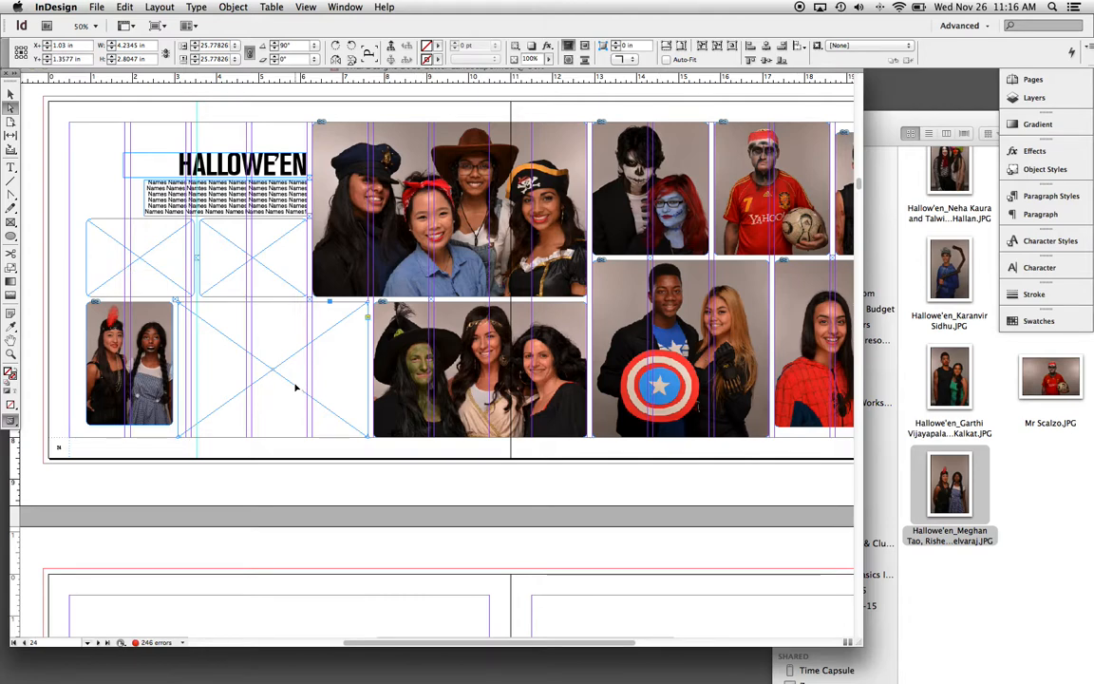
left_click_drag(862, 140, 187, 122)
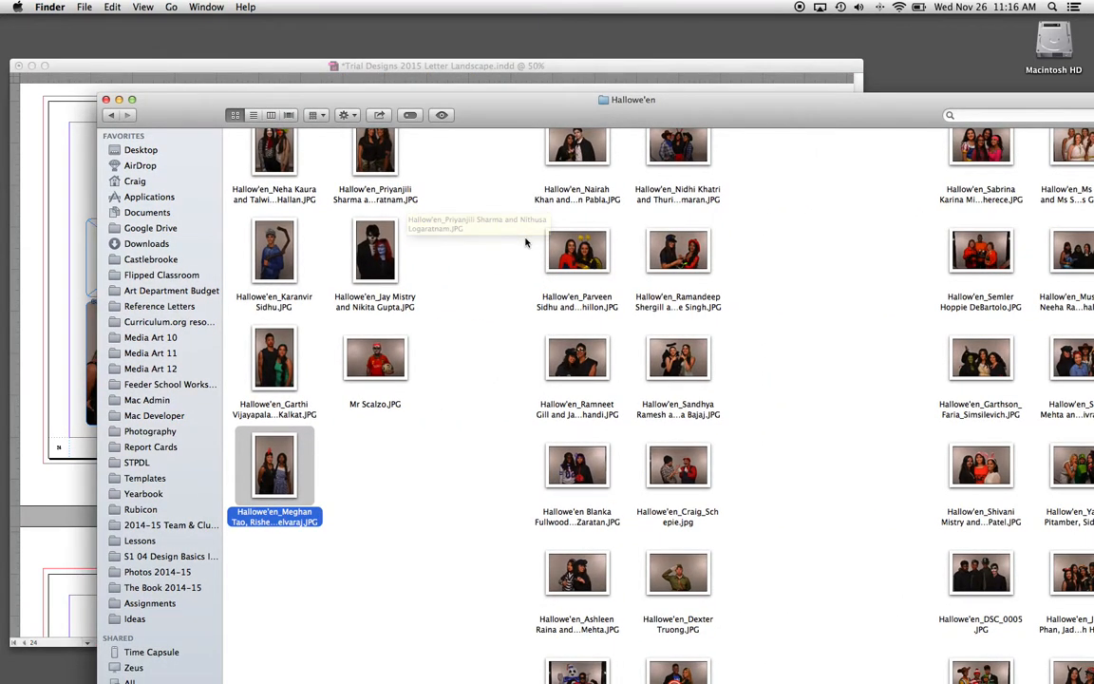
left_click_drag(789, 113, 724, 344)
left_click(376, 116)
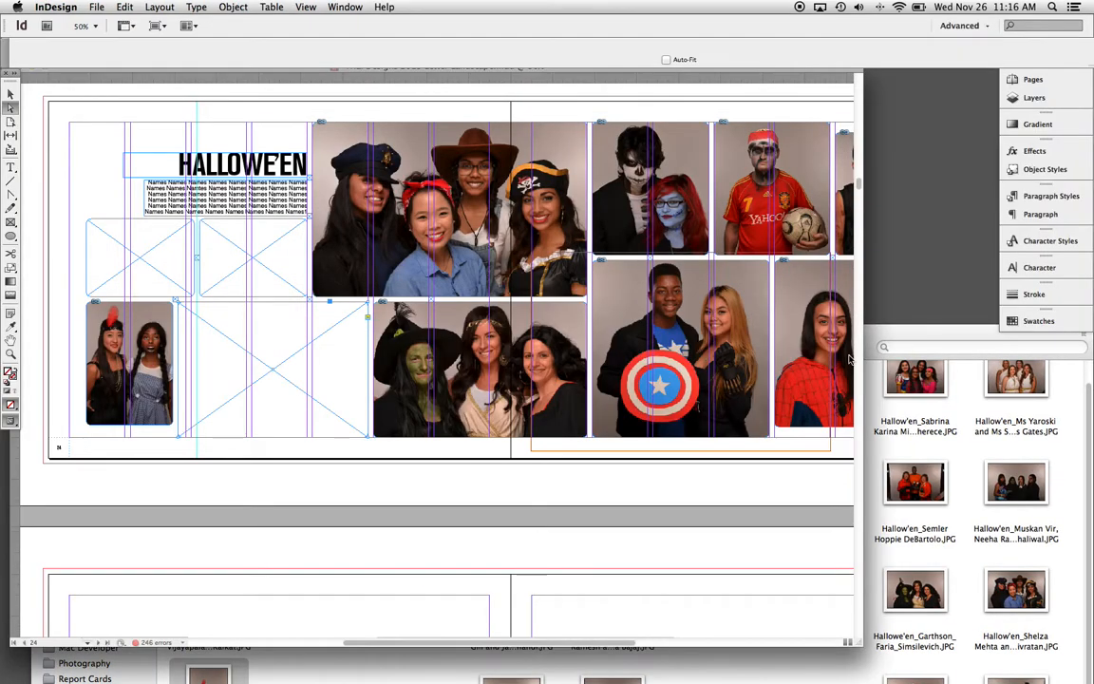
left_click_drag(1015, 375, 273, 366)
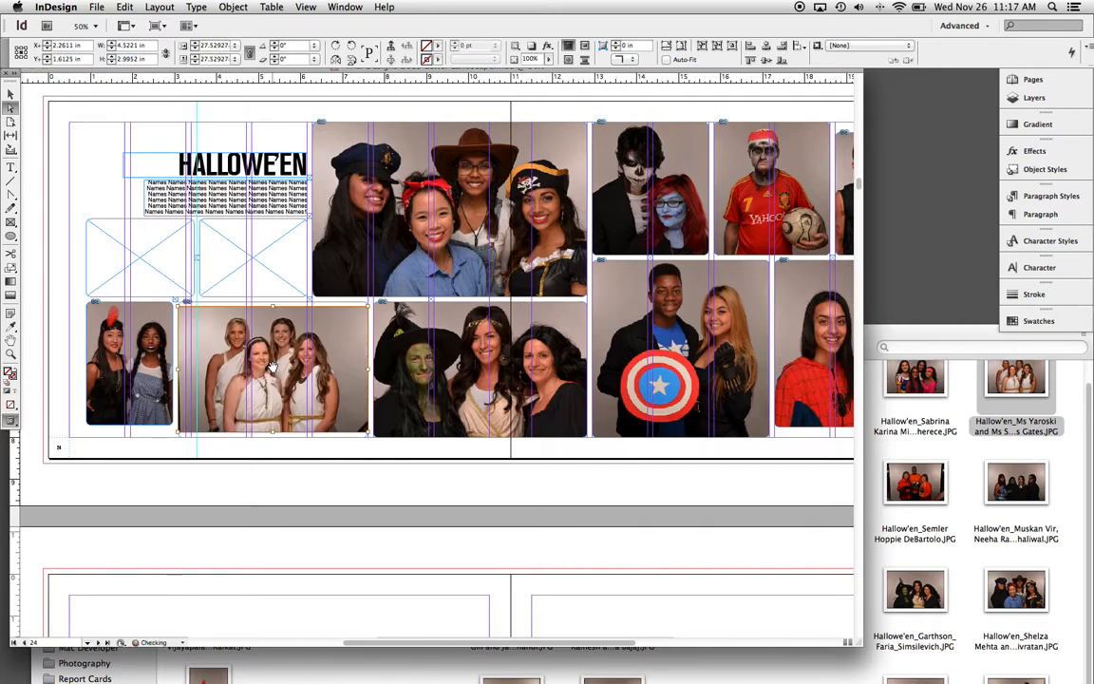
left_click_drag(361, 439, 414, 464)
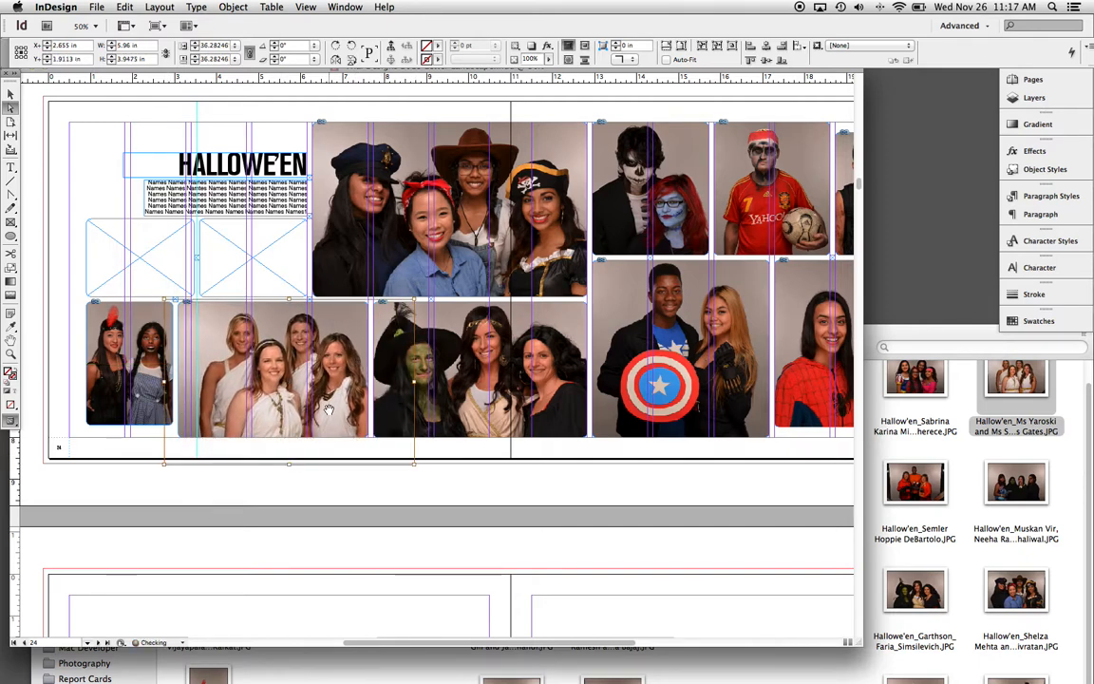
left_click_drag(328, 409, 318, 402)
- Place the photo of the three people in orange into the small frame directly below the names text and fit it proportionally
left_click_drag(897, 337, 843, 307)
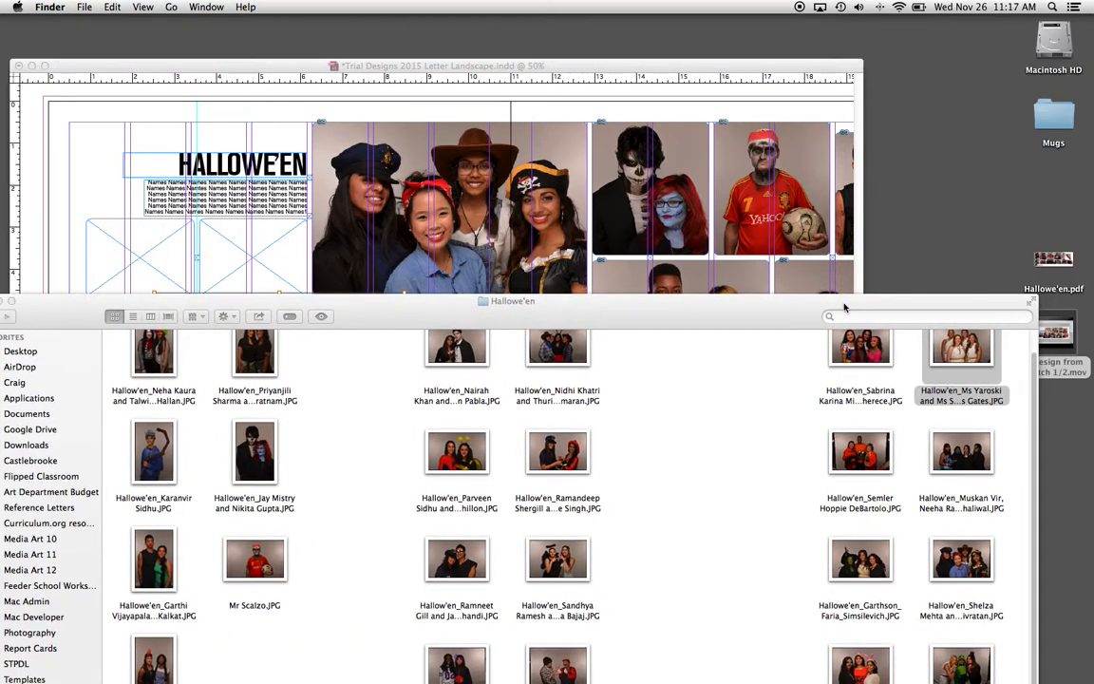
left_click(846, 350)
left_click_drag(879, 492, 252, 256)
left_click(253, 256)
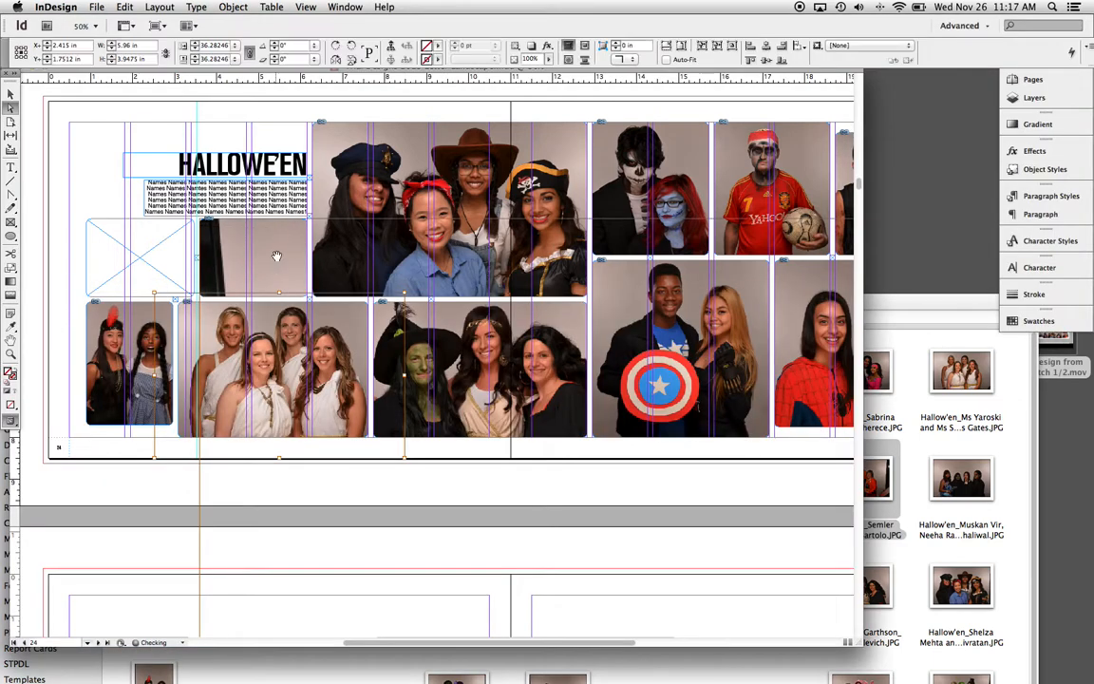
key("alt+shift+super+e")
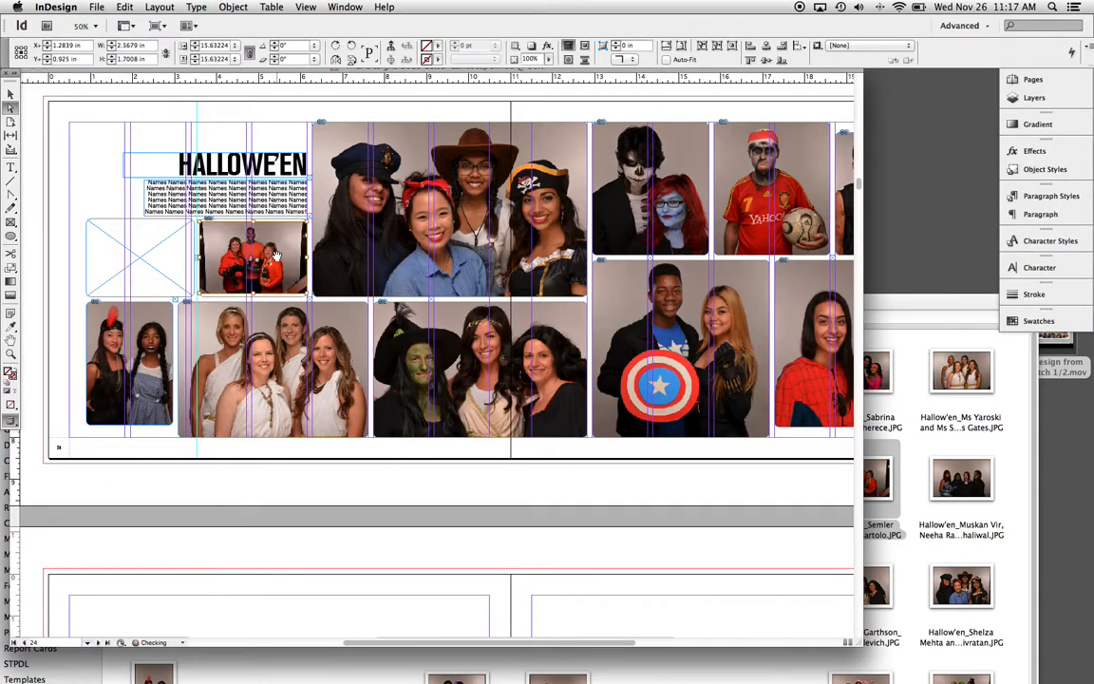
- Enlarge the photo of the three people in orange to about 22% and position it so all their heads show in the frame
left_click_drag(280, 257, 258, 244)
key("super+equal")
key("super+equal")
key("super+equal")
key("super+equal")
key("super+equal")
key("super+equal")
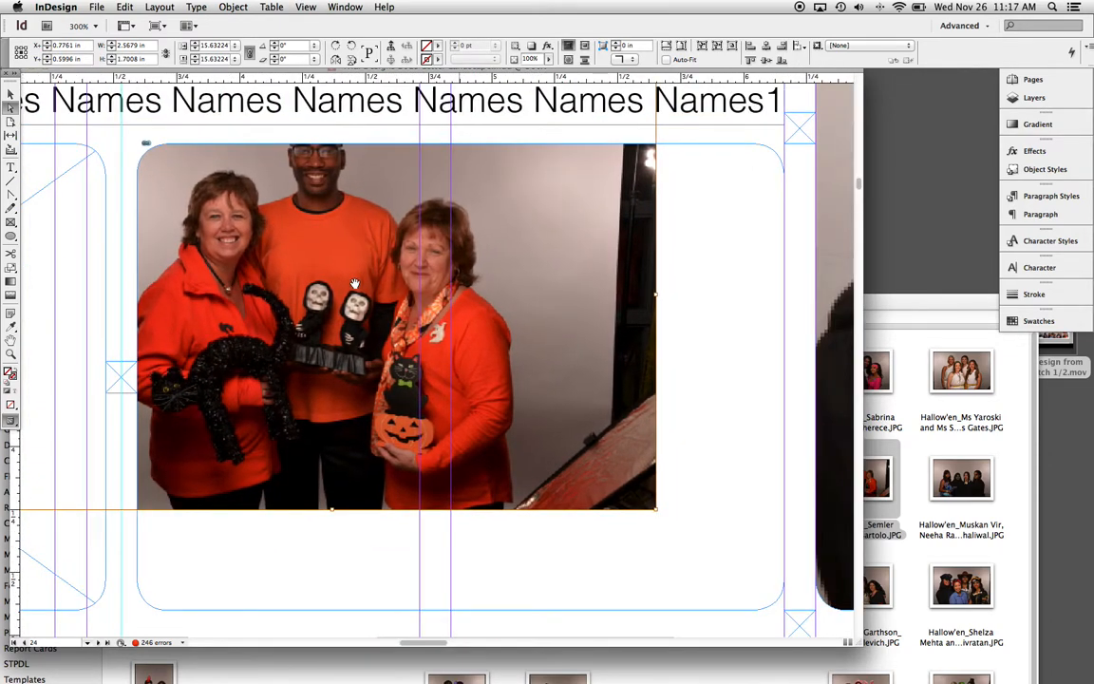
key("super+minus")
key("super+minus")
scroll(352, 283, "down", 3)
scroll(351, 283, "right", 3)
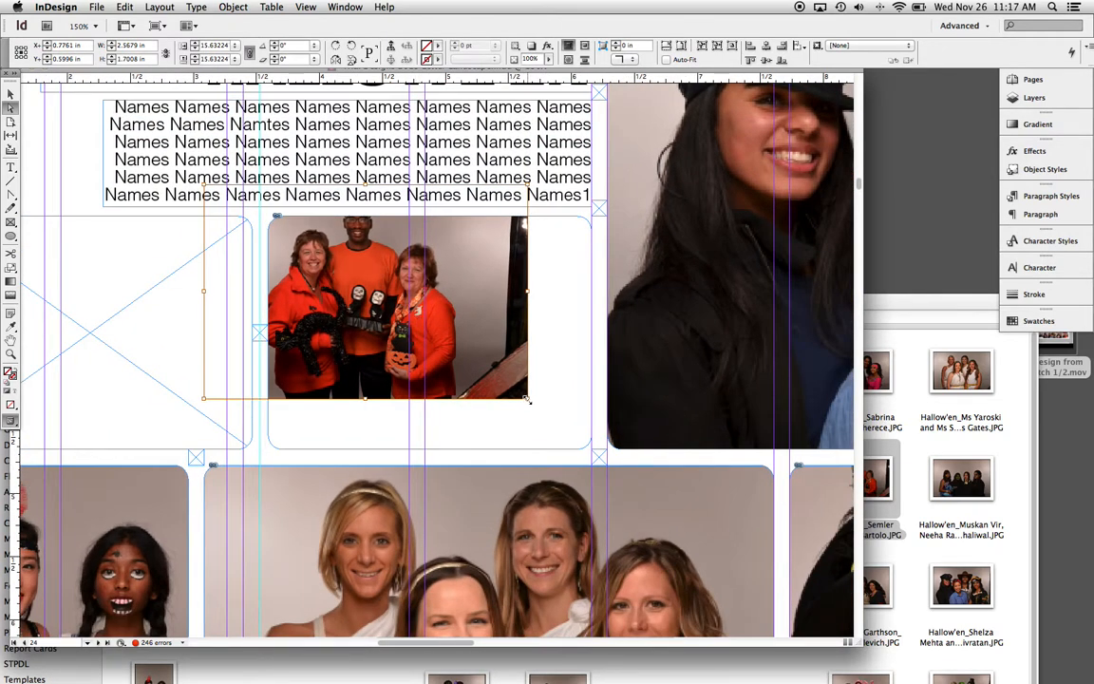
left_click_drag(528, 400, 662, 490)
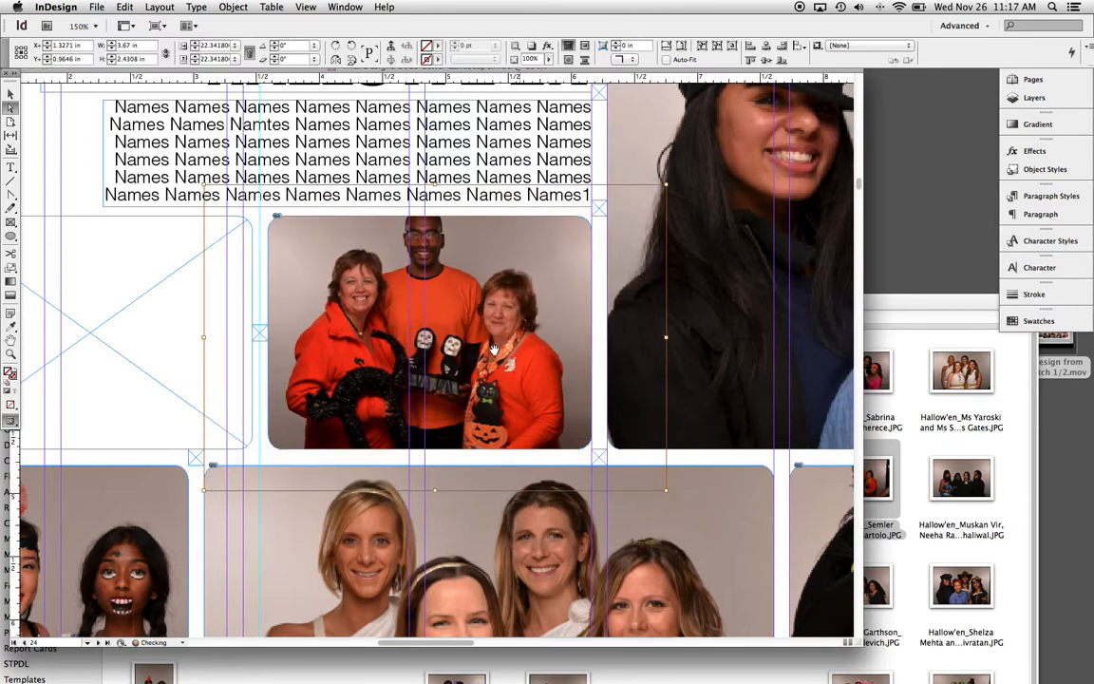
left_click_drag(496, 342, 495, 353)
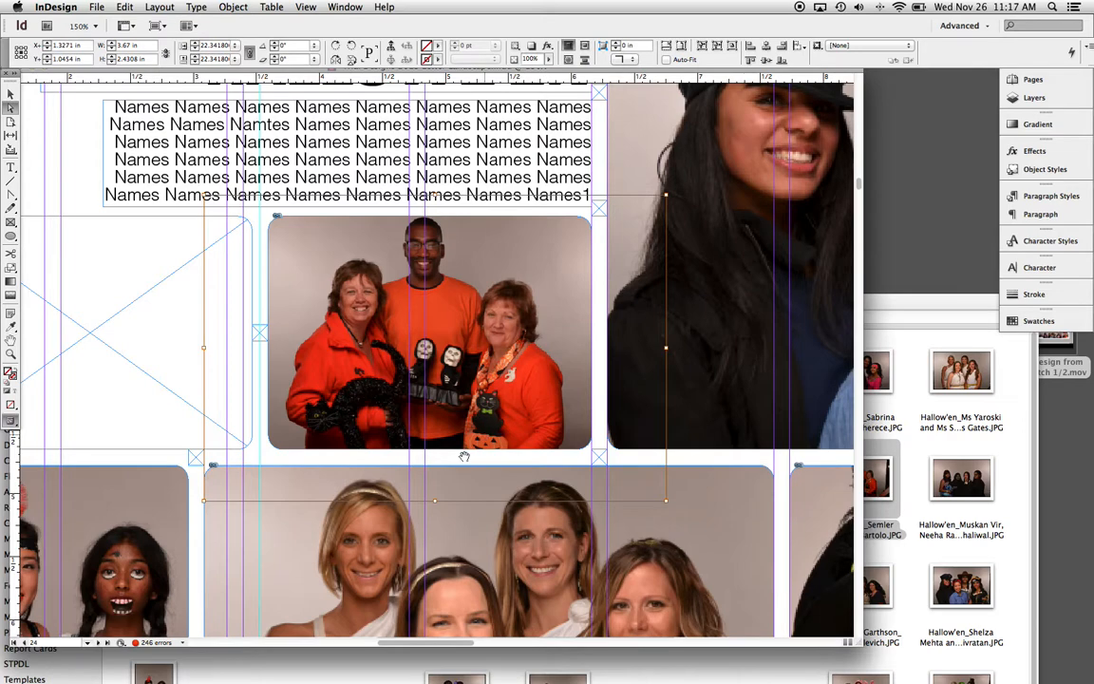
- Replace the photo of the people in orange with the one of two cowboy hats and a ladybug costume, and centre it in the frame
left_click(936, 456)
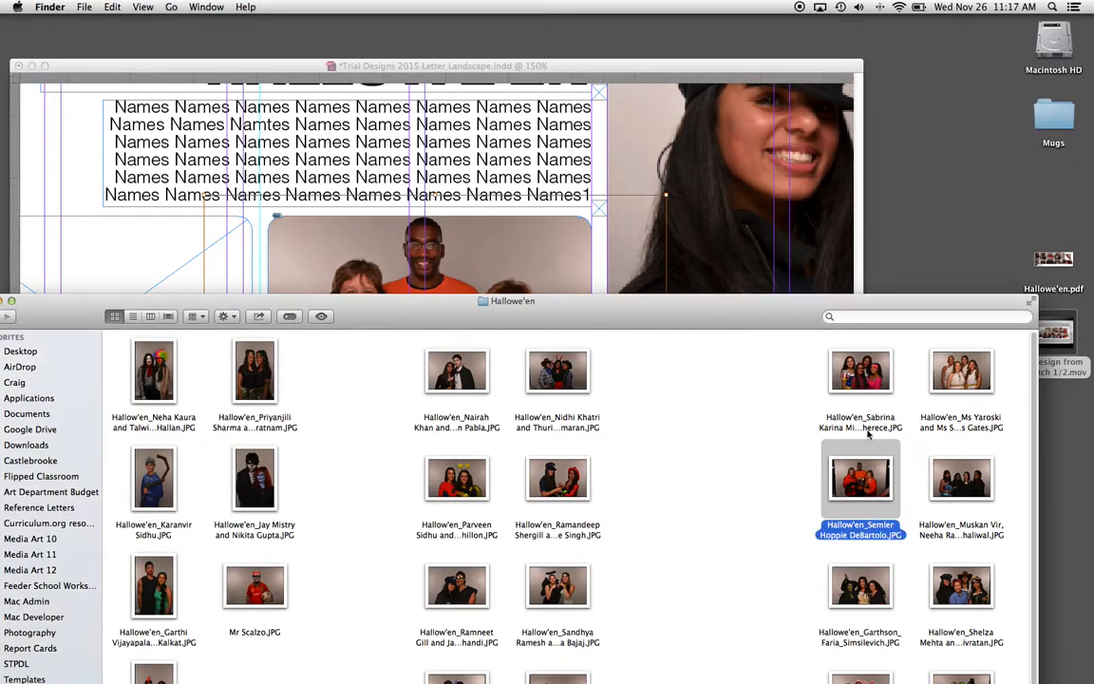
left_click_drag(654, 331, 882, 507)
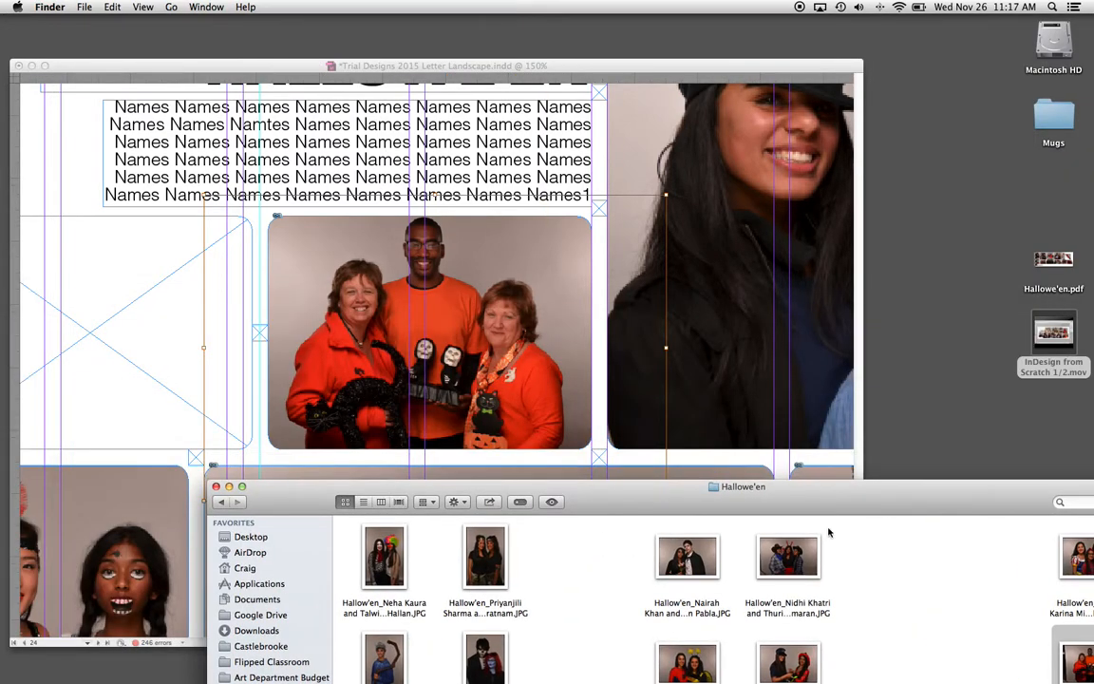
left_click_drag(483, 397, 475, 353)
left_click(484, 357)
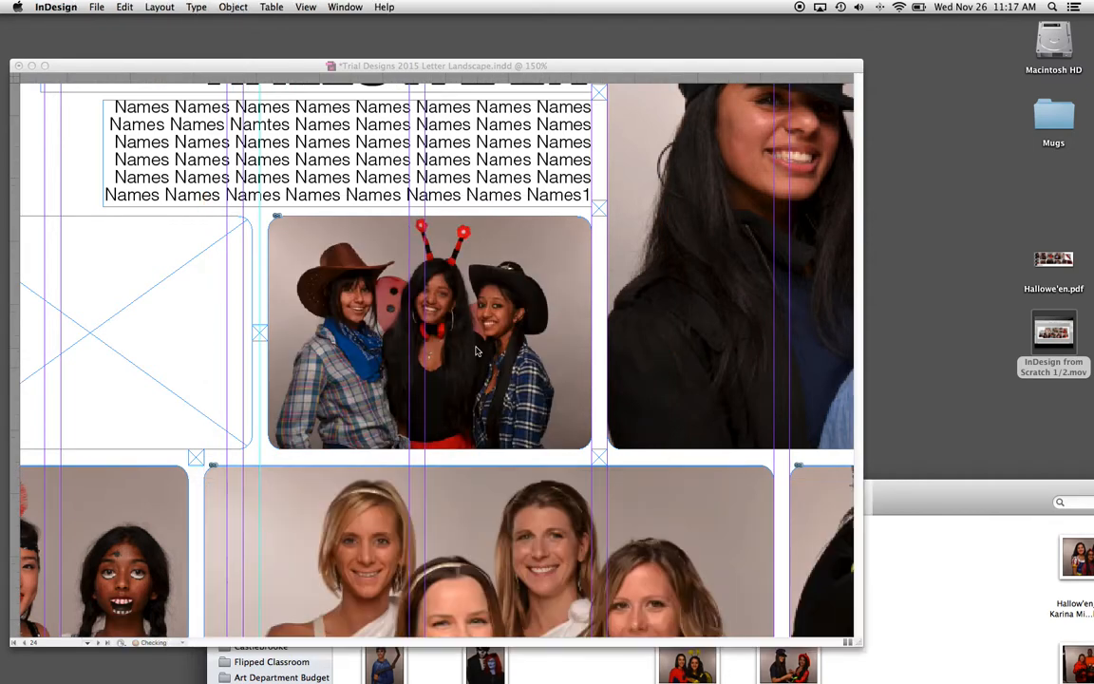
left_click_drag(493, 361, 505, 359)
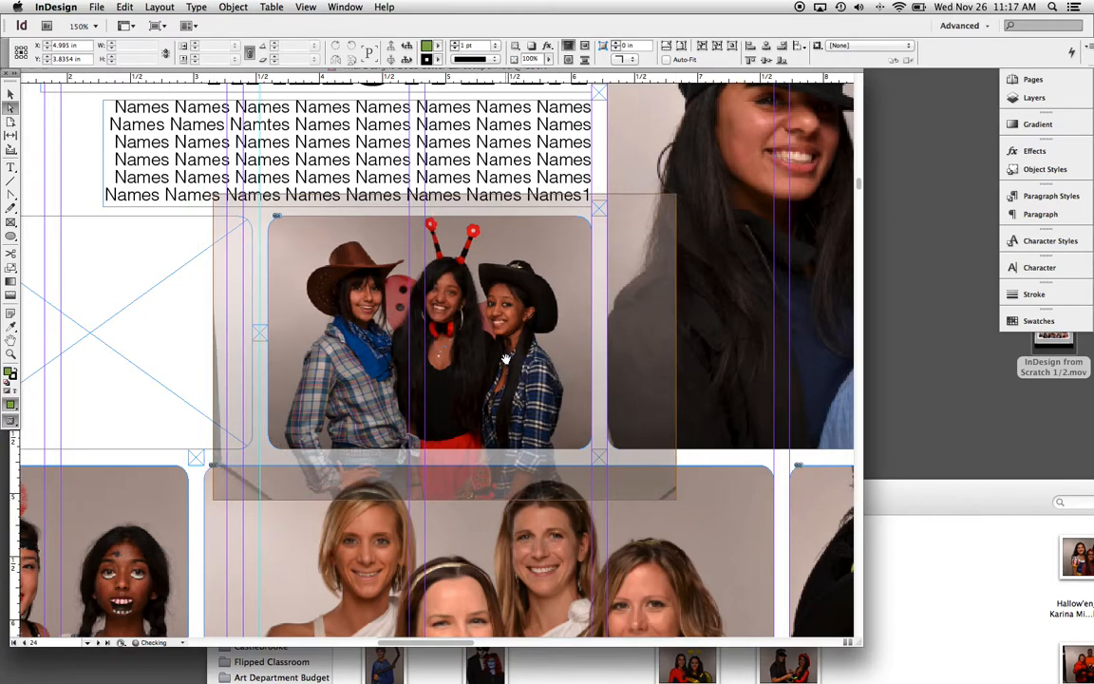
- Preview at full size the Finder photo of the man in a plaid shirt facing the man in red cap and overalls
left_click_drag(932, 501, 990, 159)
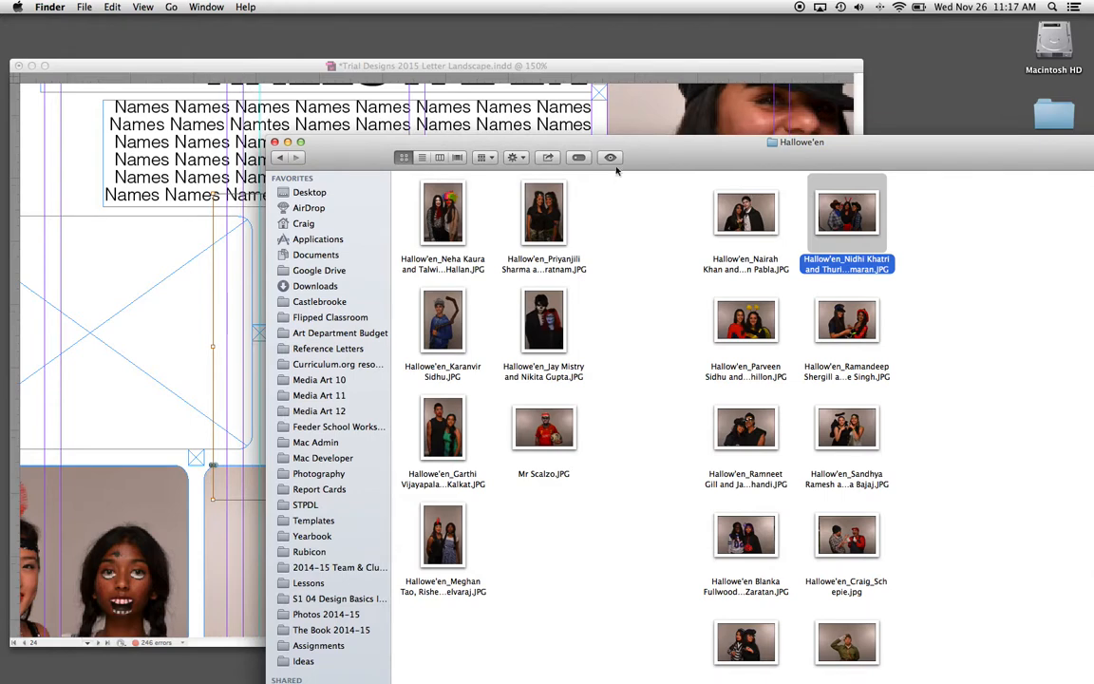
left_click(163, 198)
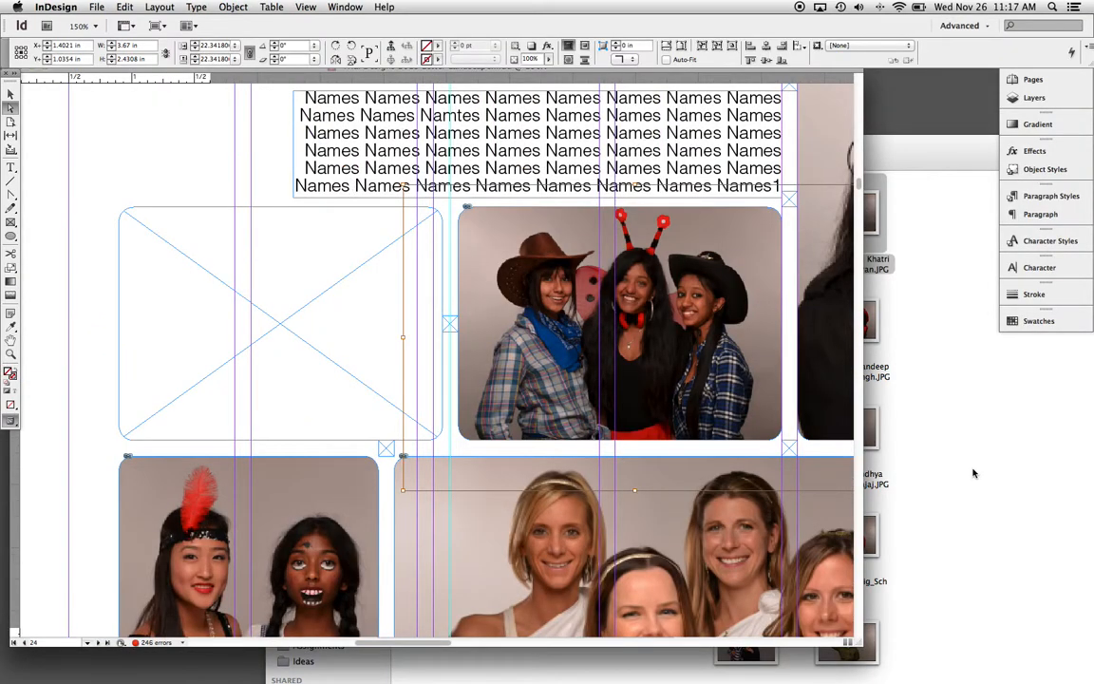
left_click(972, 473)
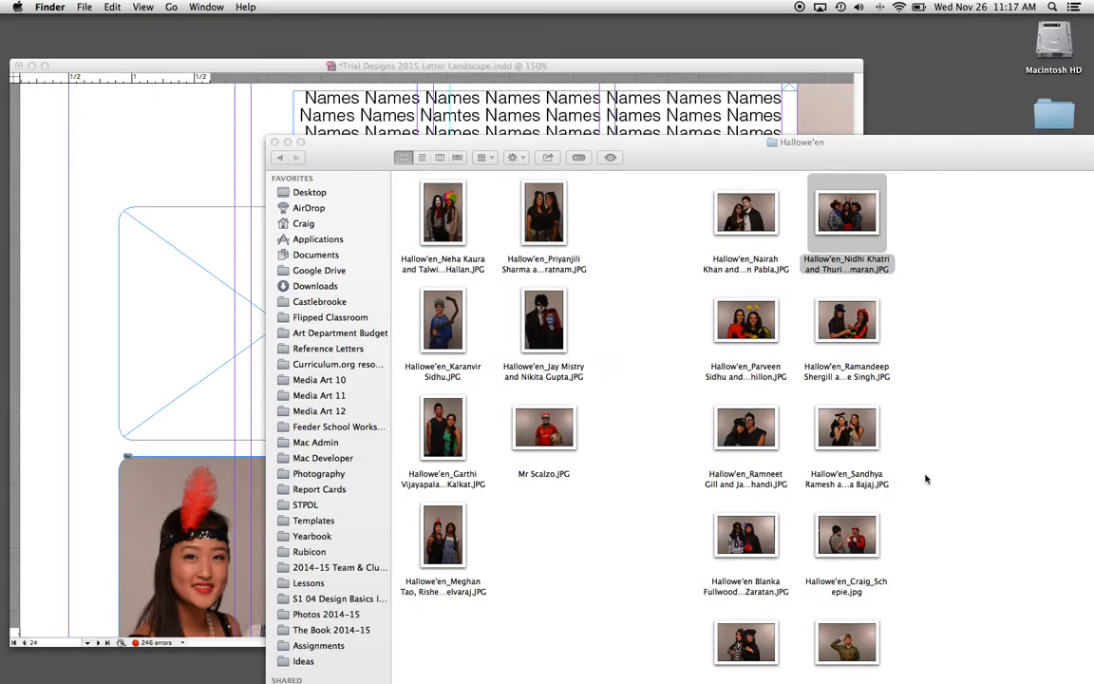
mouse_move(846, 536)
left_mouse_down()
mouse_move(183, 366)
mouse_move(728, 492)
mouse_move(865, 548)
left_mouse_up()
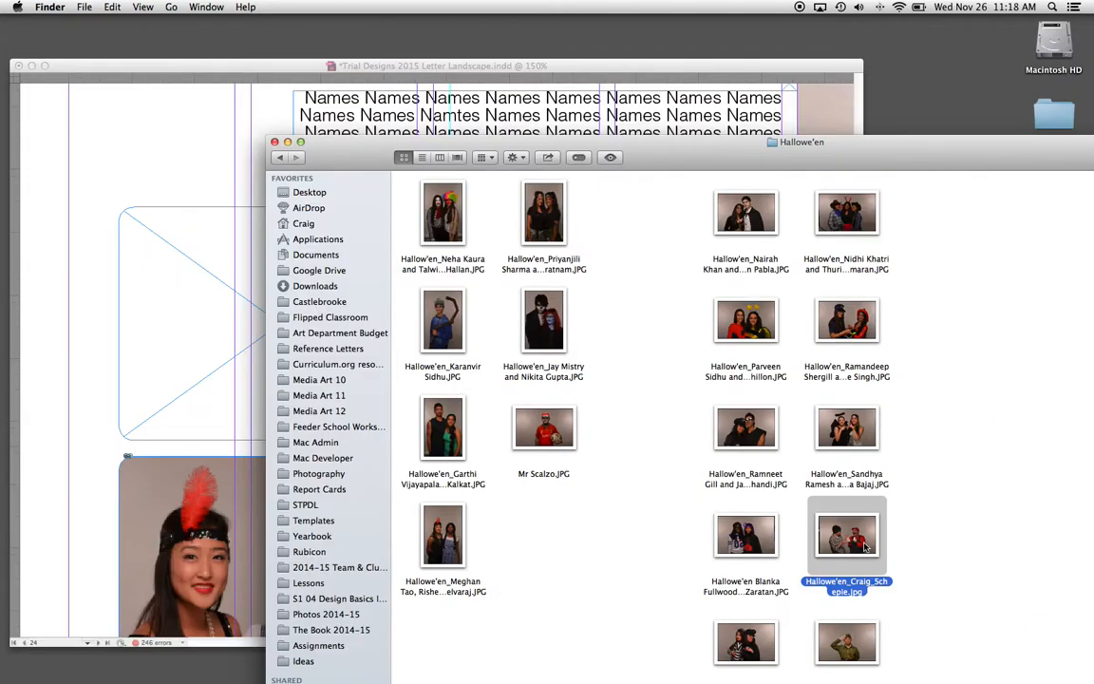
key("space")
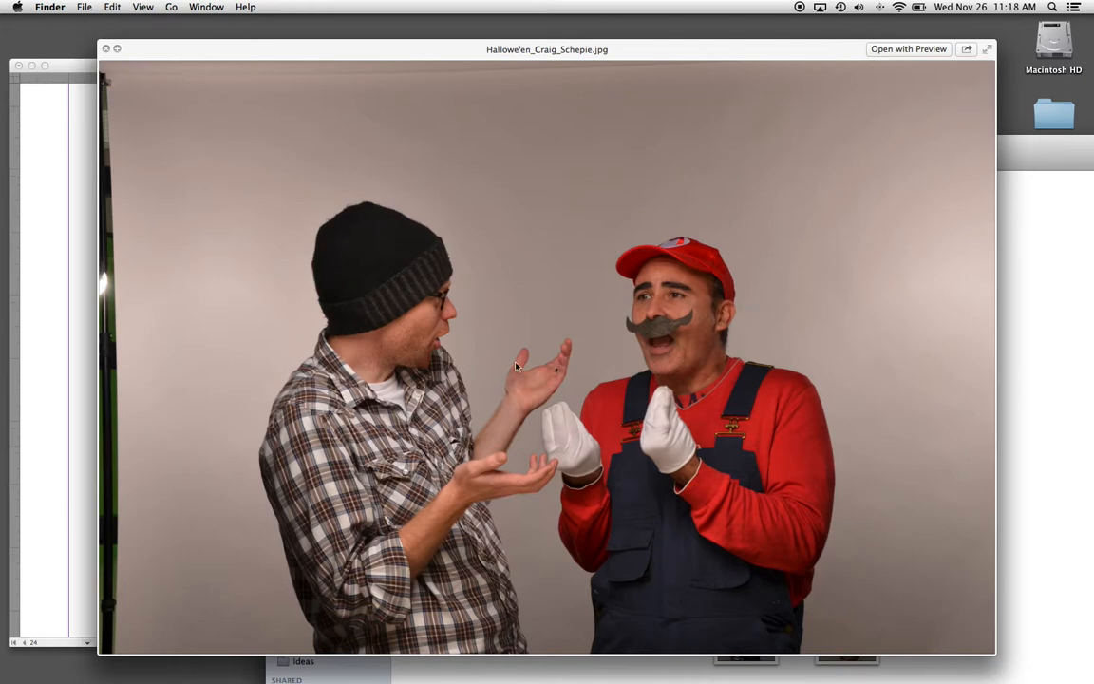
key("space")
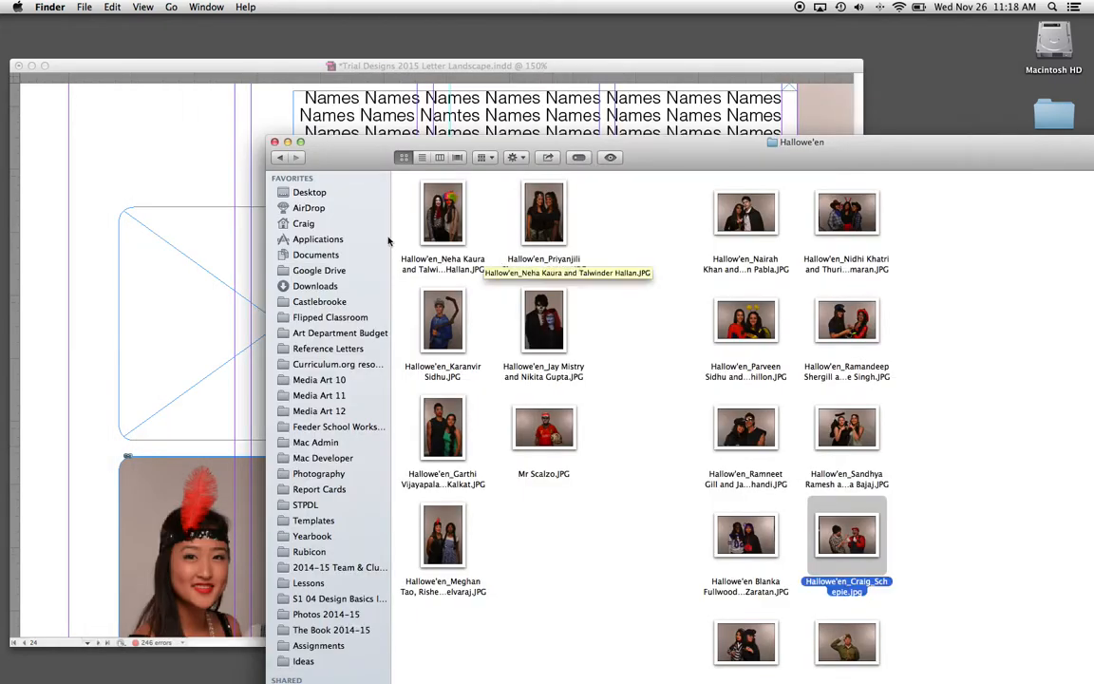
- Place the Finder photo of the plaid-shirted man and the man in red cap and overalls into the empty frame beside the cowboy-hat photo
left_click(243, 164)
left_click_drag(715, 498, 279, 338)
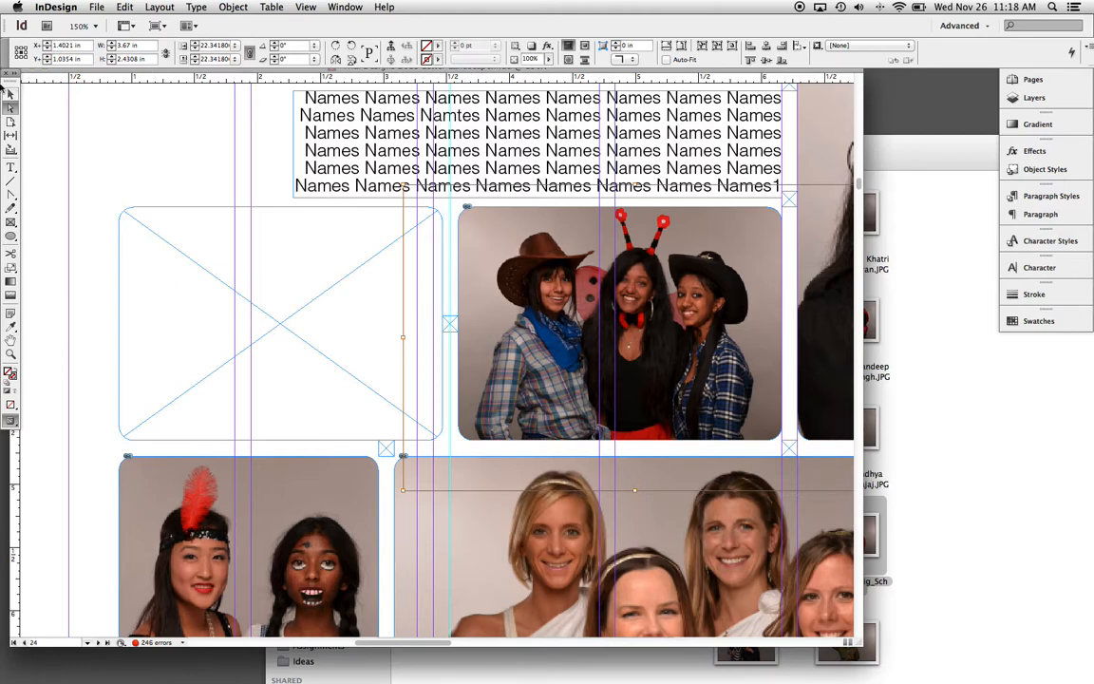
left_click(10, 93)
left_click(119, 214)
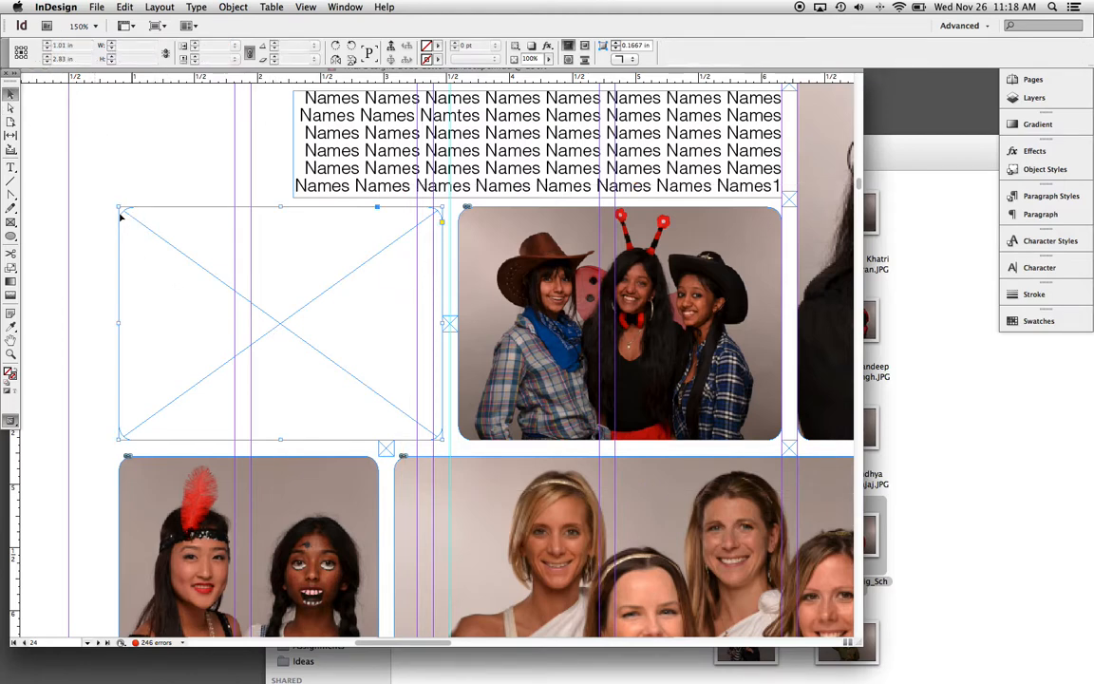
left_click(861, 544)
left_click_drag(861, 544, 187, 278)
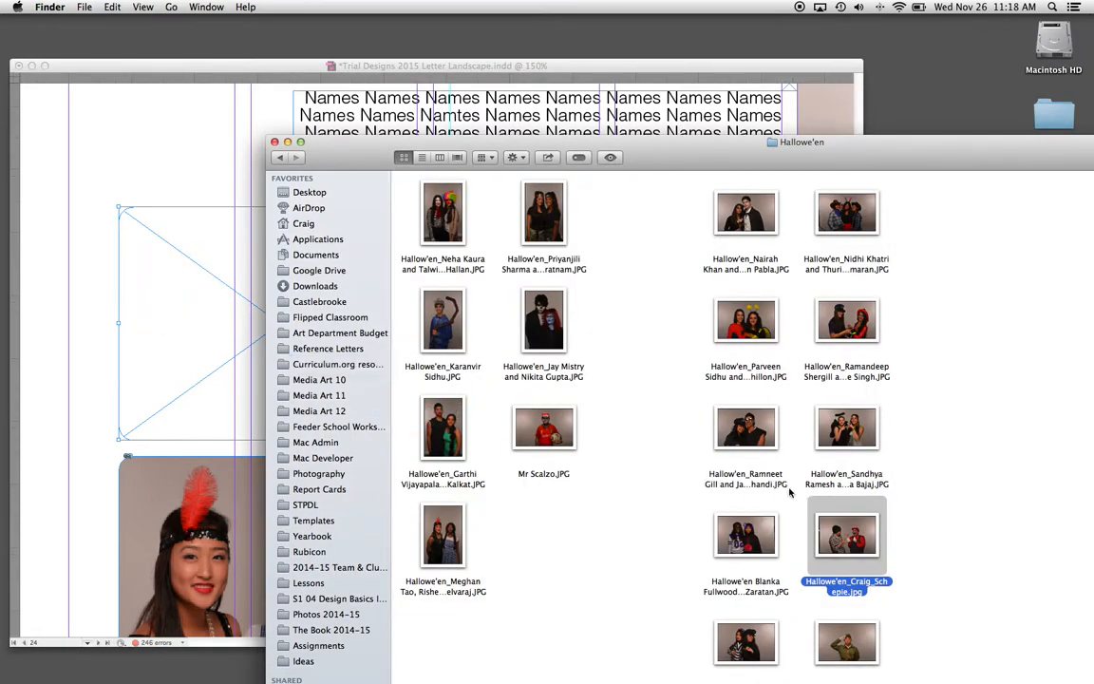
left_click_drag(847, 534, 190, 271)
left_click(157, 157)
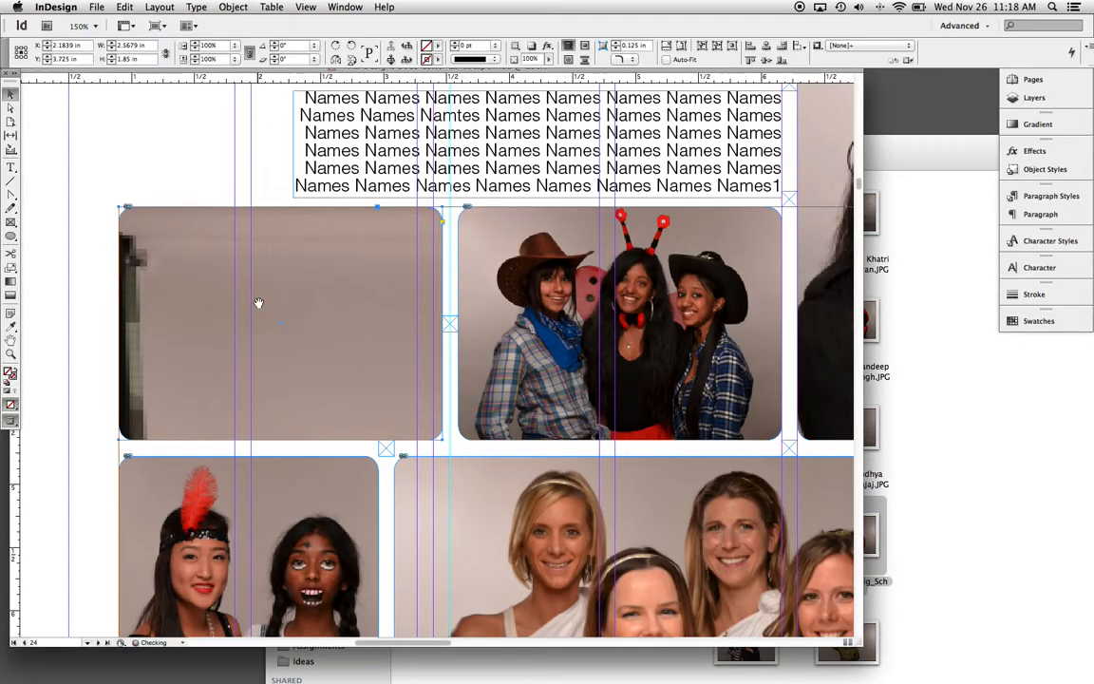
- Fit the photo of the two men proportionally, enlarging it to about 22% and positioning it so both fill the frame
key("super+alt+shift+e")
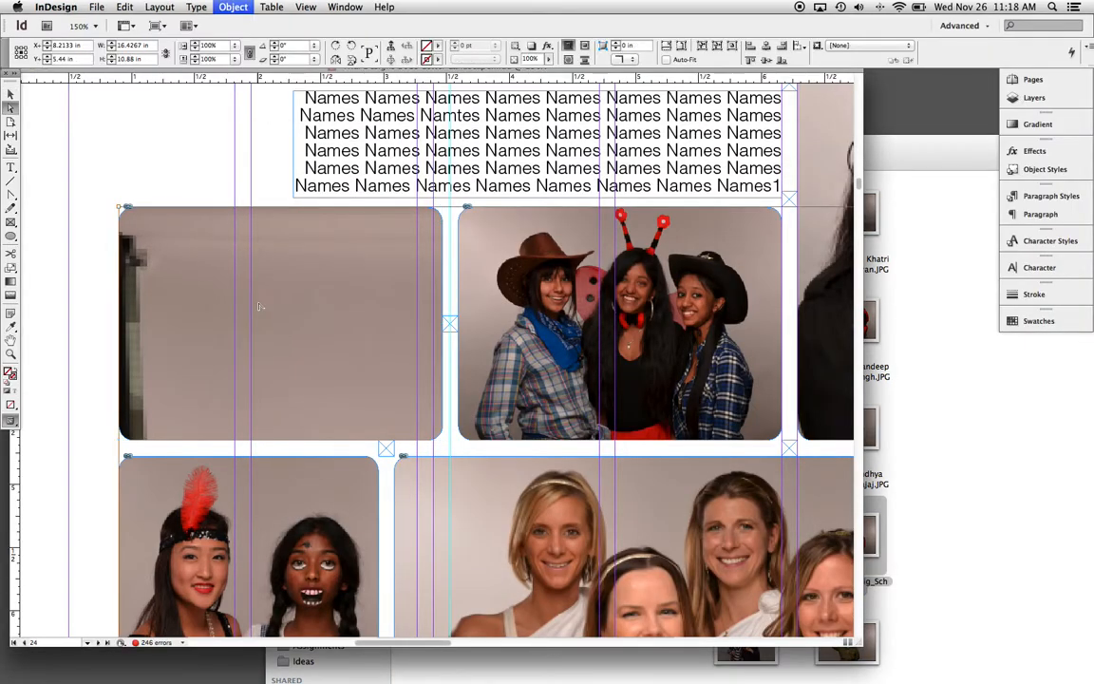
left_click_drag(277, 277, 232, 237)
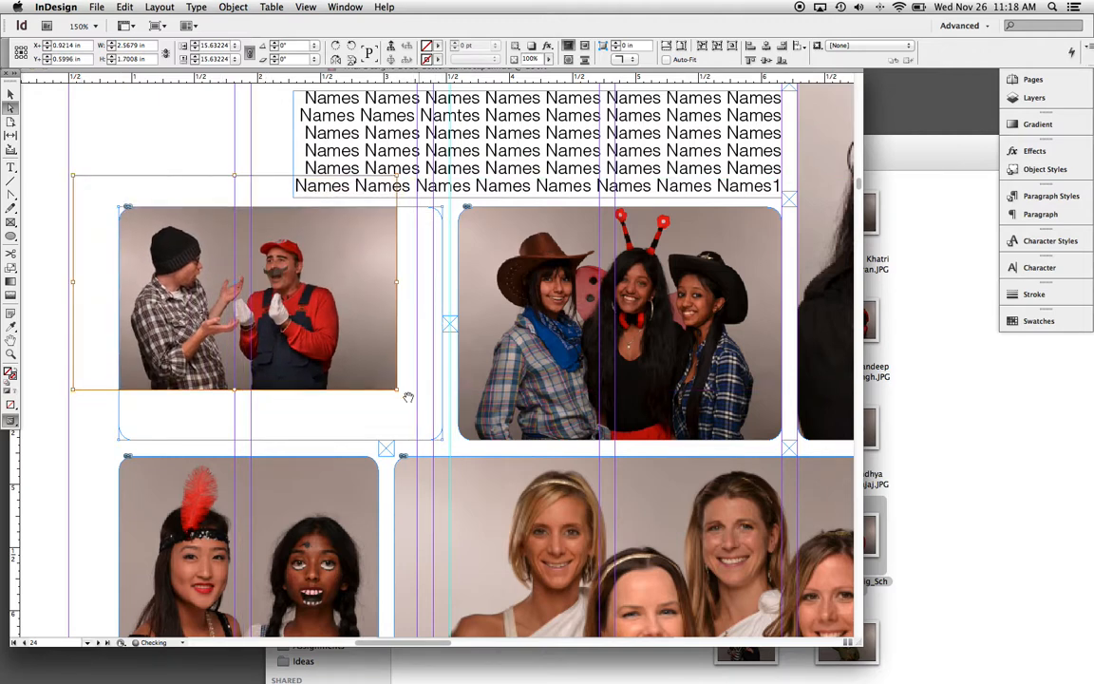
left_click_drag(397, 389, 509, 446)
left_click_drag(377, 374, 376, 374)
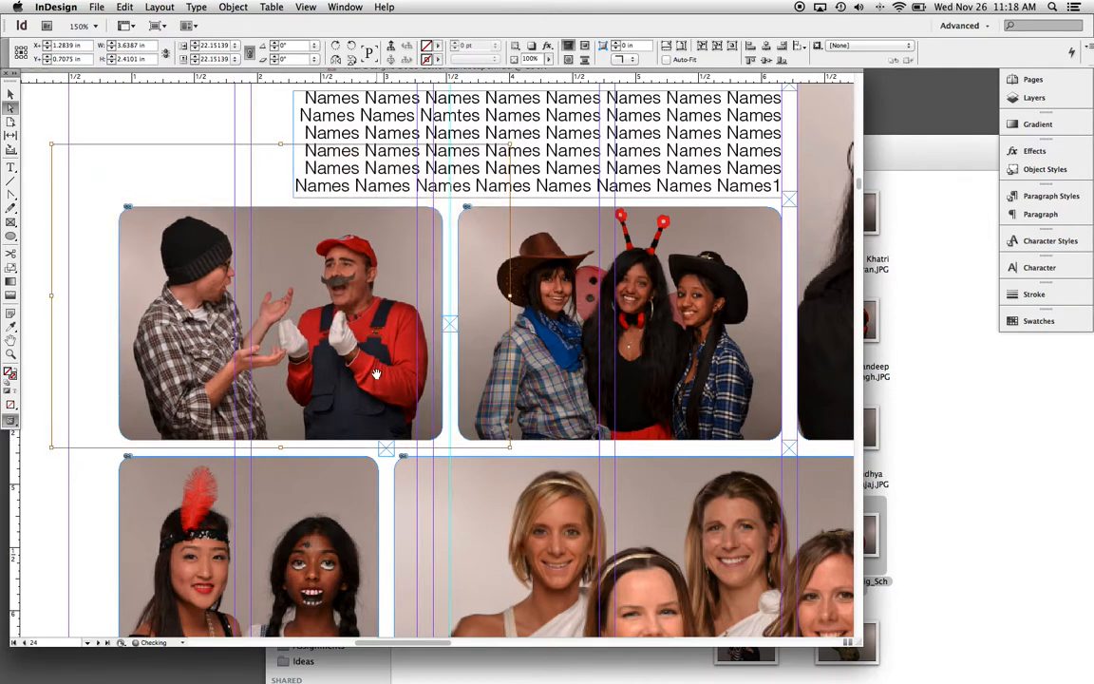
- Switch to the preview display without guides and frame edges, and review the whole Hallowe'en spread
key("super+0")
scroll(520, 366, "right", 3)
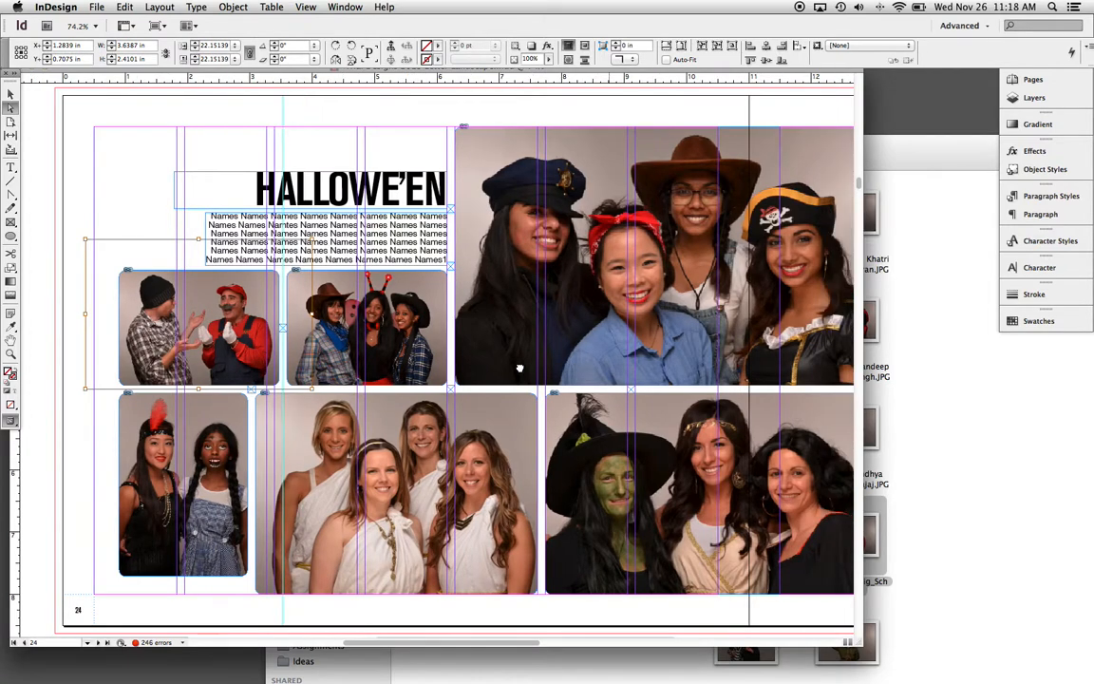
key("super+minus")
key("super+minus")
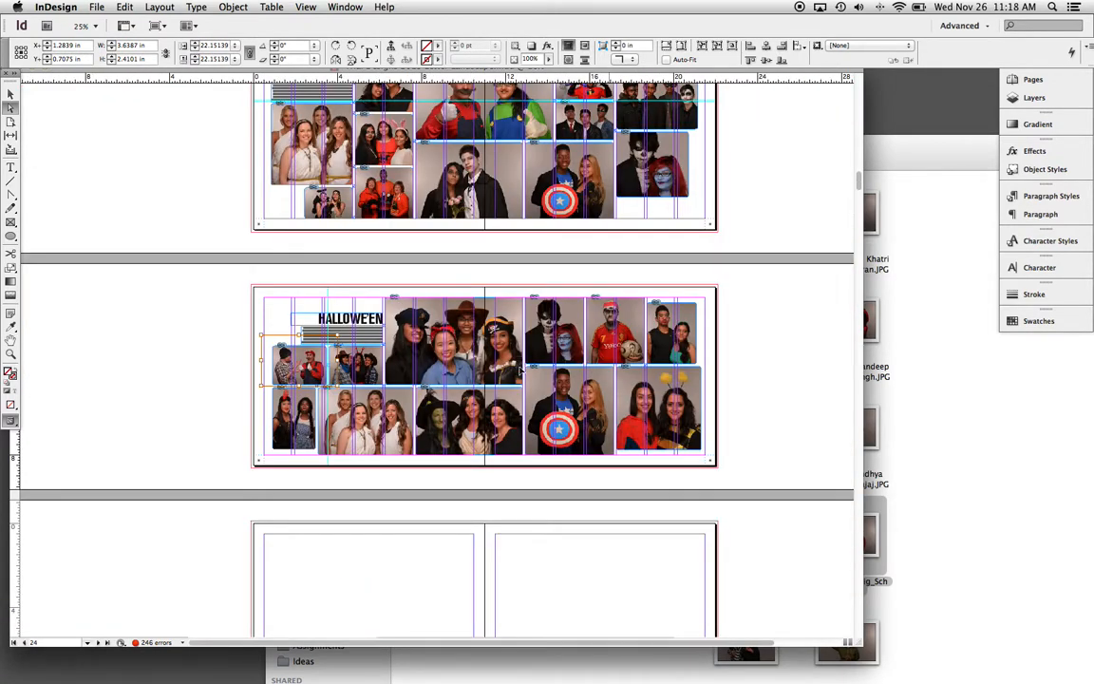
key("super+equal")
key("w")
left_click_drag(525, 370, 305, 351)
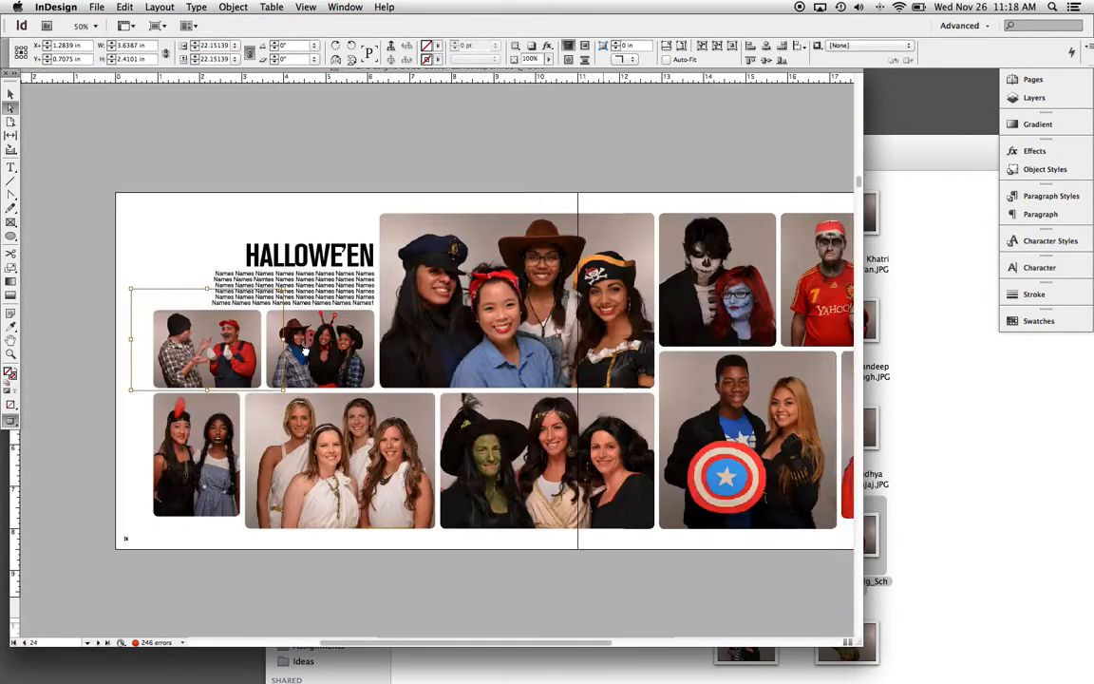
key("super+minus")
key("super+minus")
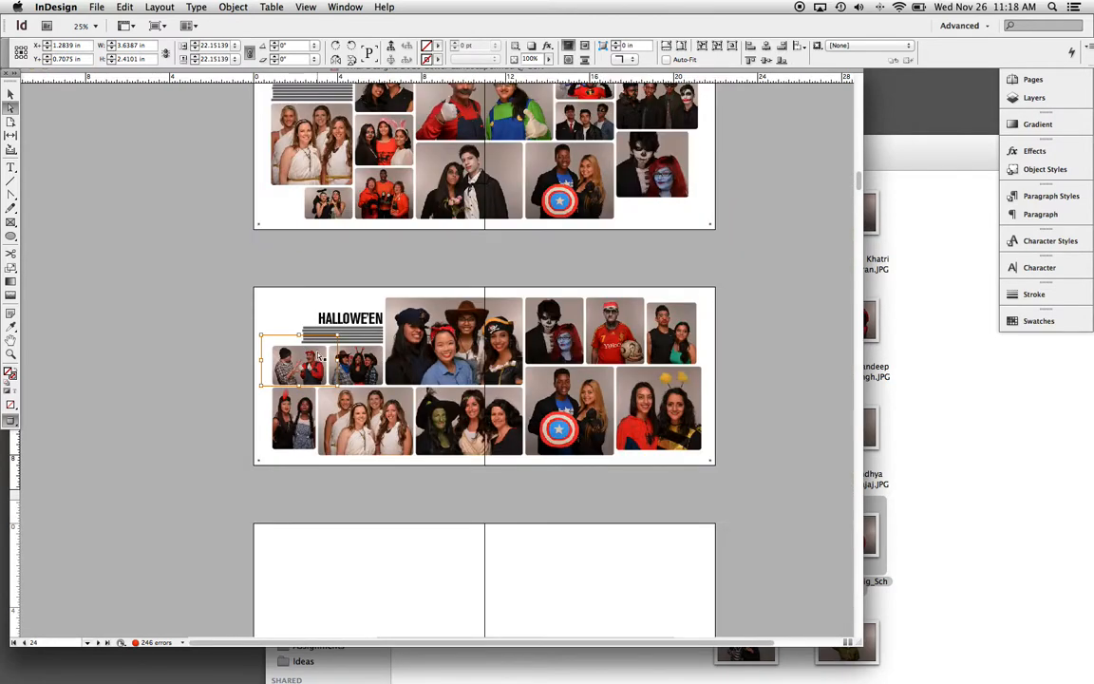
- Deselect the photo and save the yearbook document
left_click(353, 283)
left_click(97, 7)
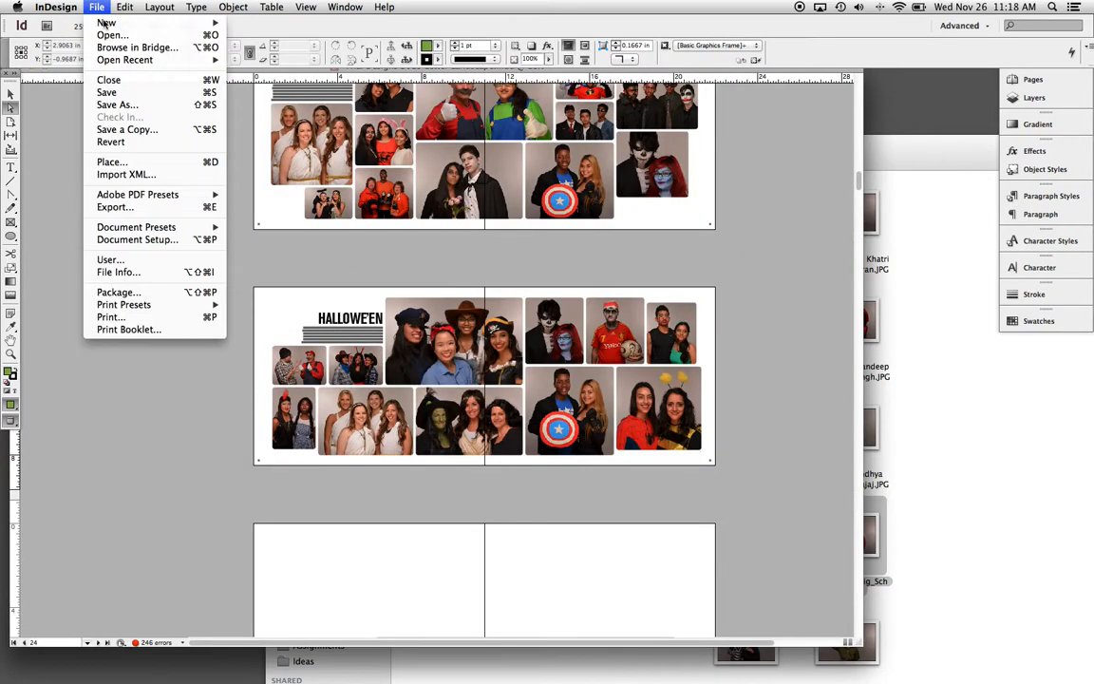
left_click(106, 93)
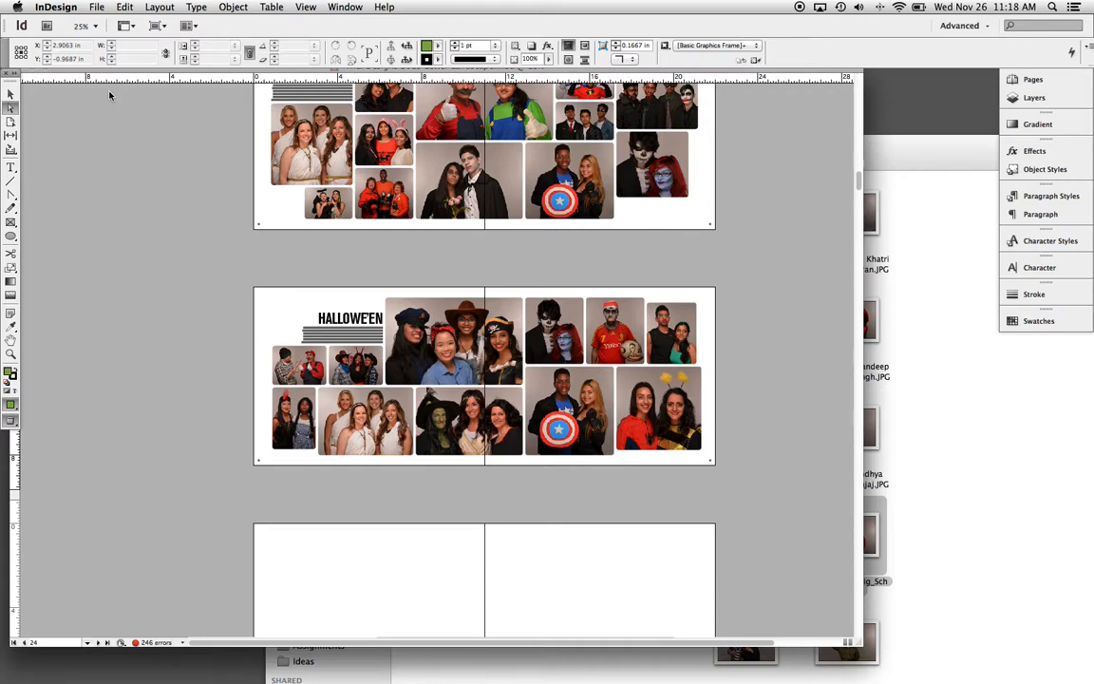